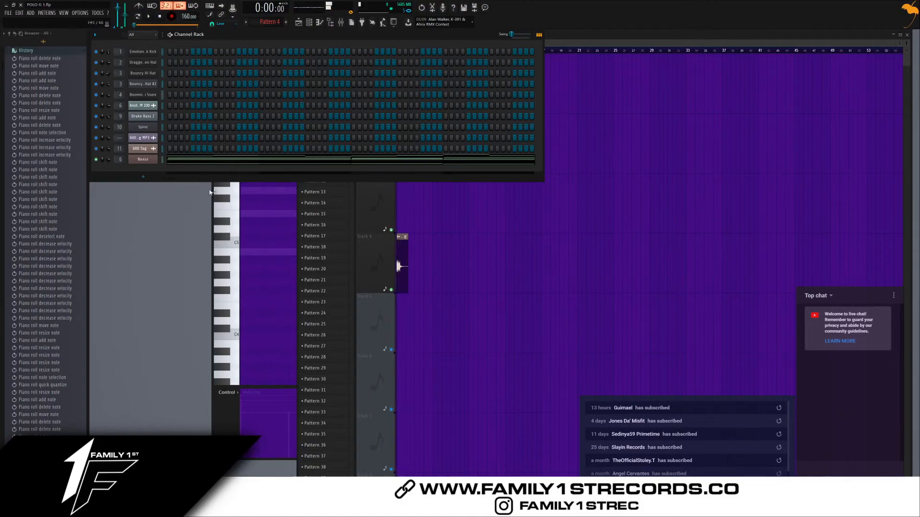
Take the Nexus channel out of solo so every channel is enabled, and audition the project
right_click(96, 160)
click(97, 163)
key(space)
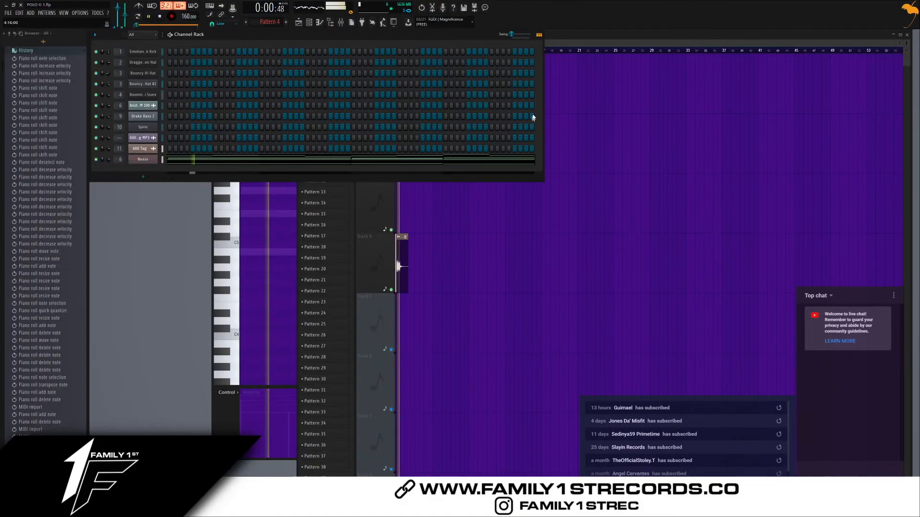
key(space)
Check the sample settings of the 600 Tag clip on Track 4 during playback and close them
double_click(401, 261)
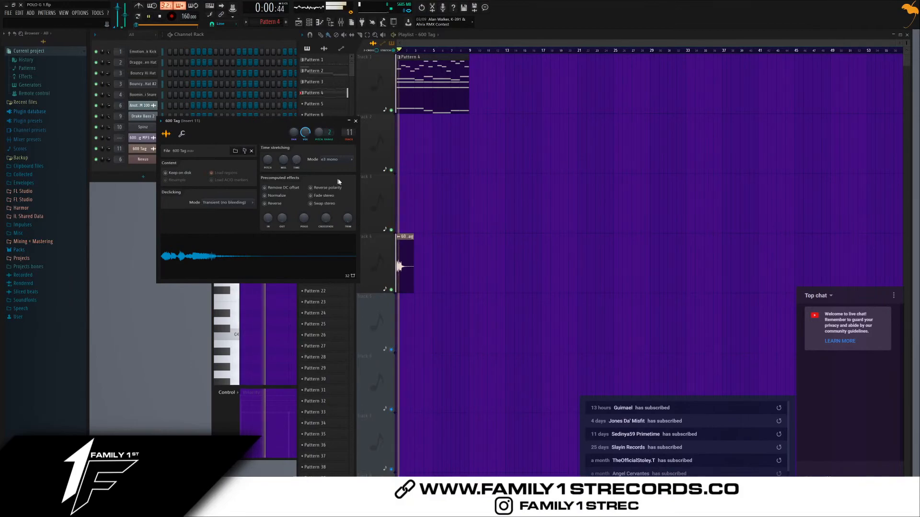
right_click(450, 170)
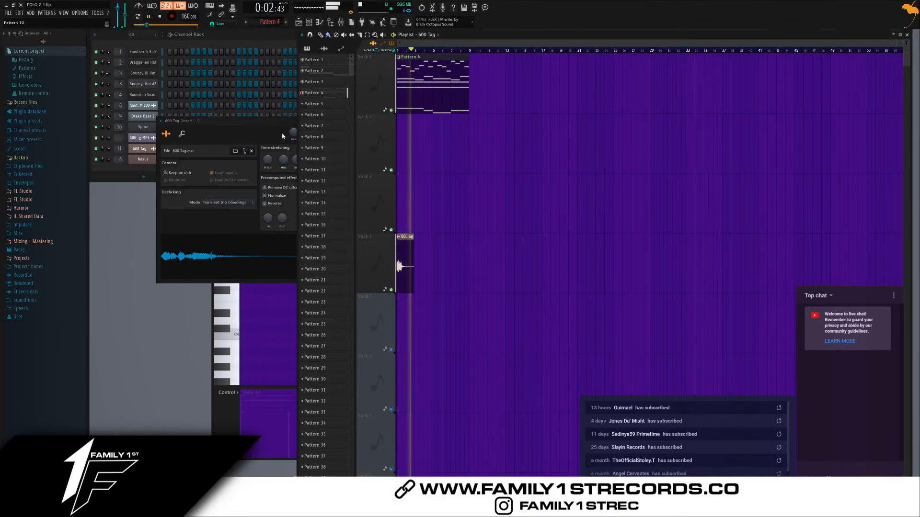
click(293, 123)
click(357, 121)
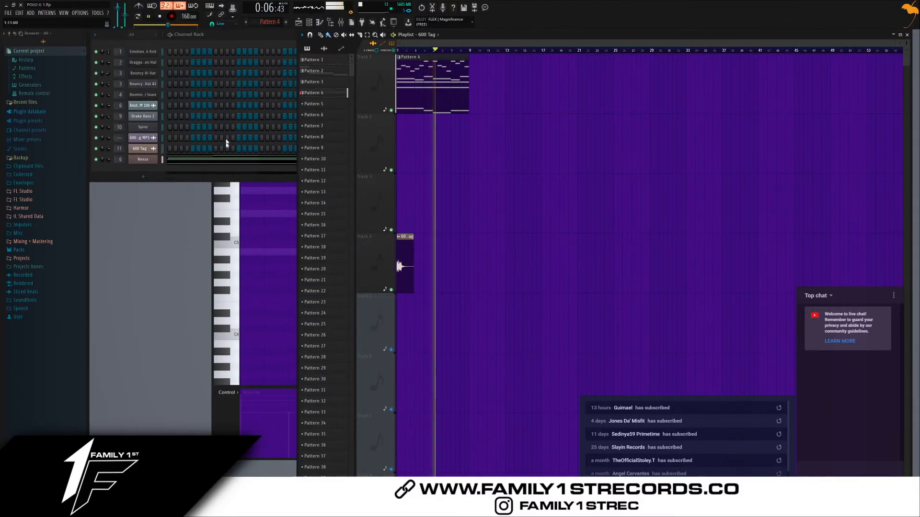
Stop playback and duplicate the Pattern 4 clip on Track 1 so the copy starts at bar 9
scroll(447, 145, up, 4)
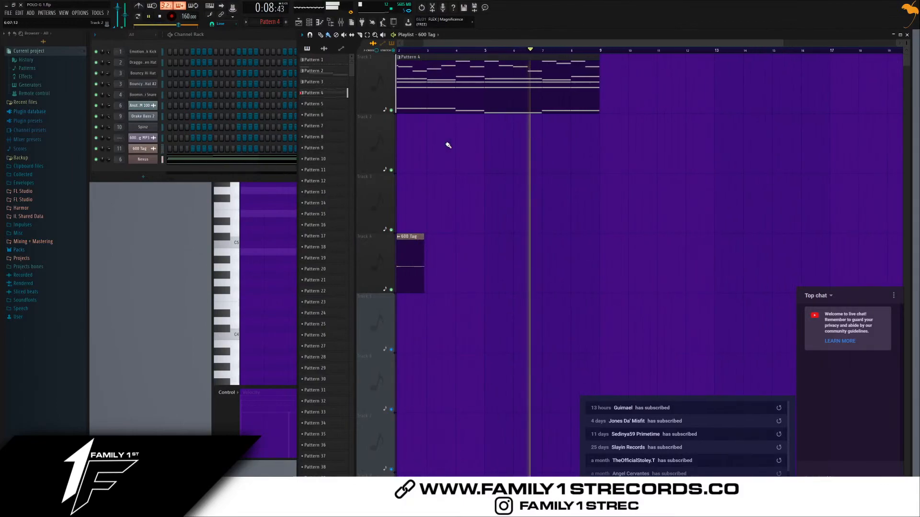
click(309, 22)
click(319, 23)
click(299, 23)
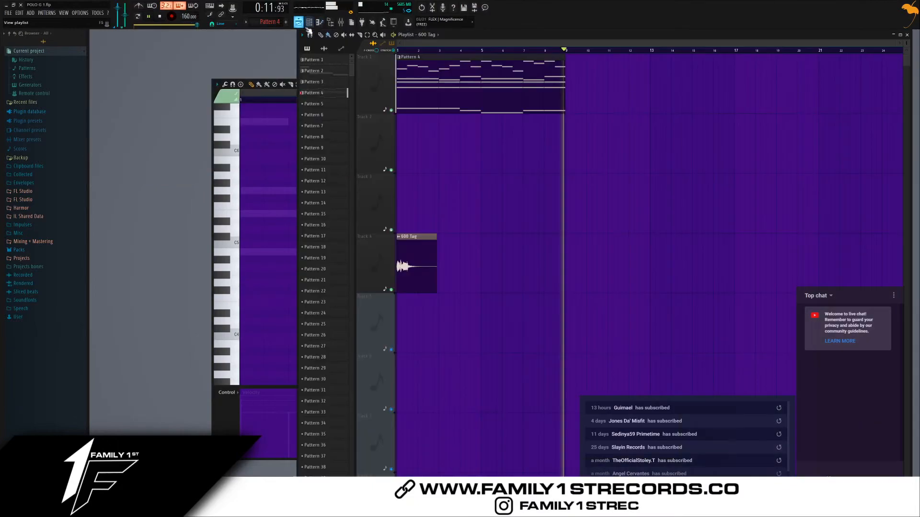
click(341, 22)
key(space)
click(457, 132)
right_click(485, 139)
drag(593, 140, 664, 100)
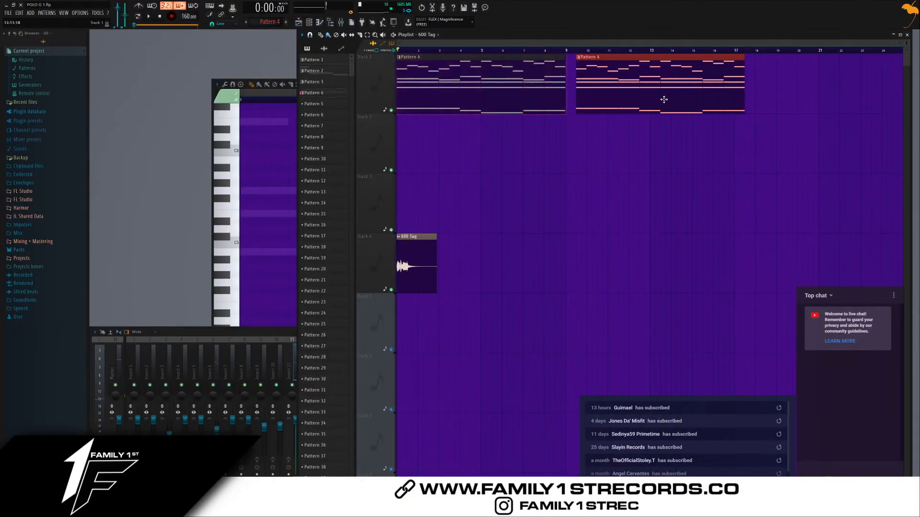
Hide the playlist and mixer, show the channel rack, and play Pattern 1 in pattern mode
click(299, 22)
click(320, 23)
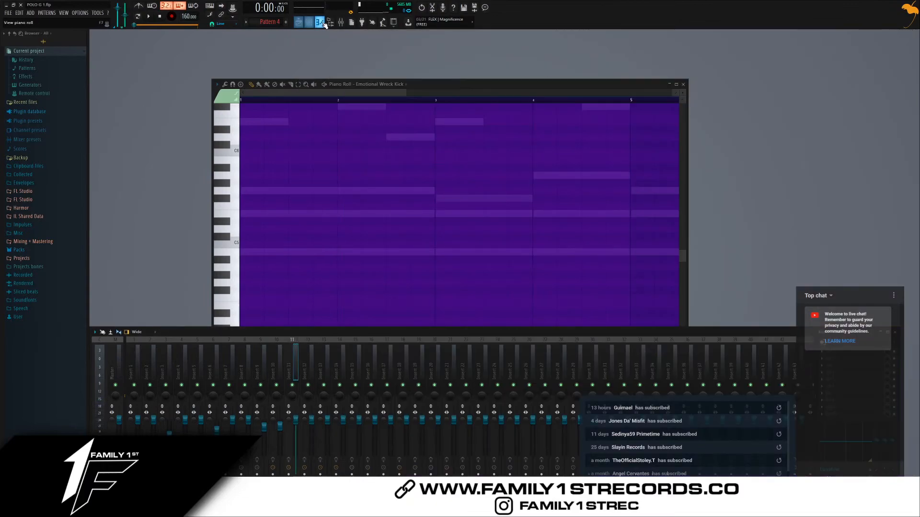
click(339, 25)
click(315, 24)
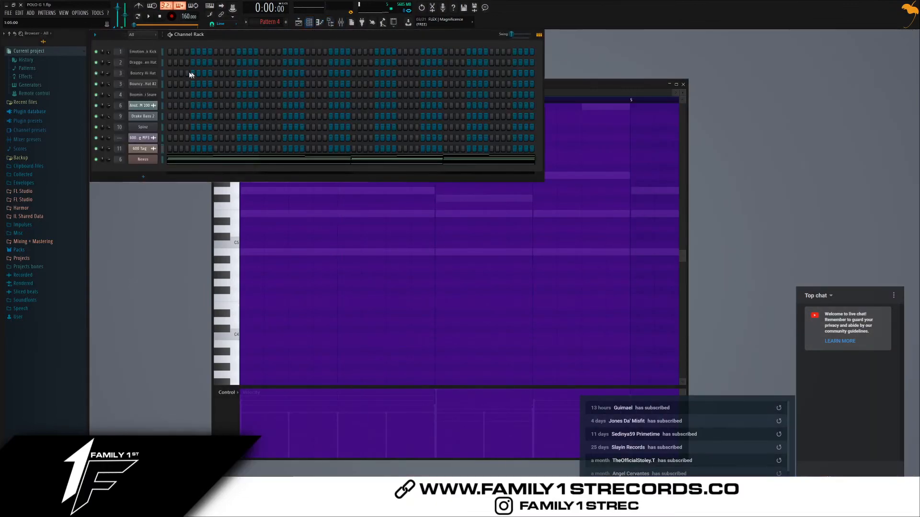
drag(262, 23, 261, 37)
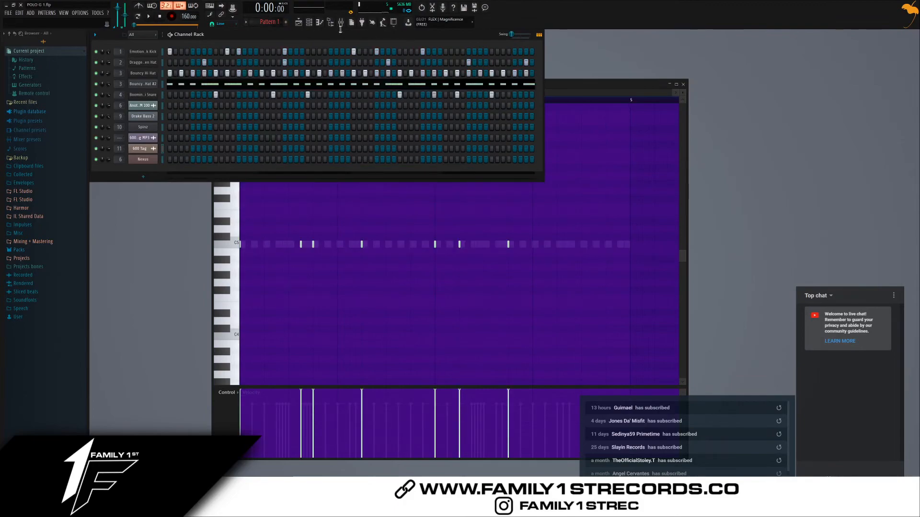
click(147, 17)
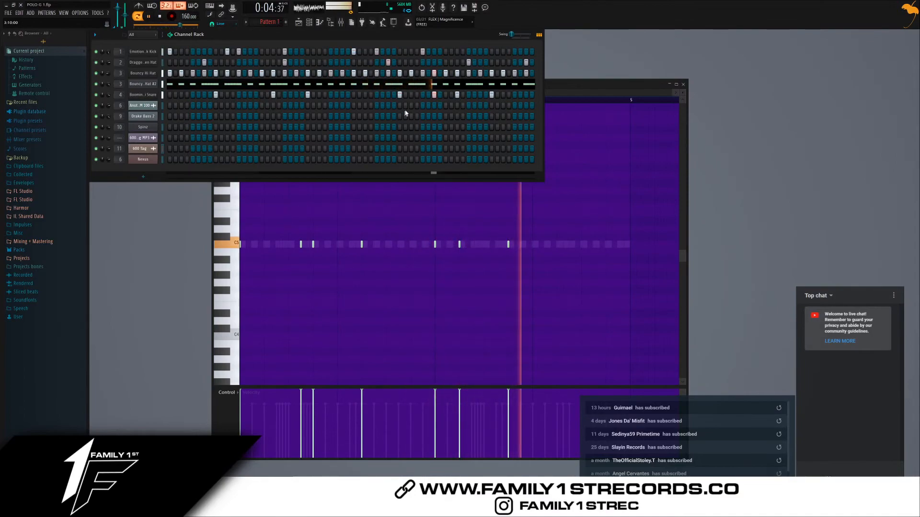
Add a kick at step 53 of the Emotional Wreck Kick row in Pattern 1, leaving step 55 empty
click(479, 52)
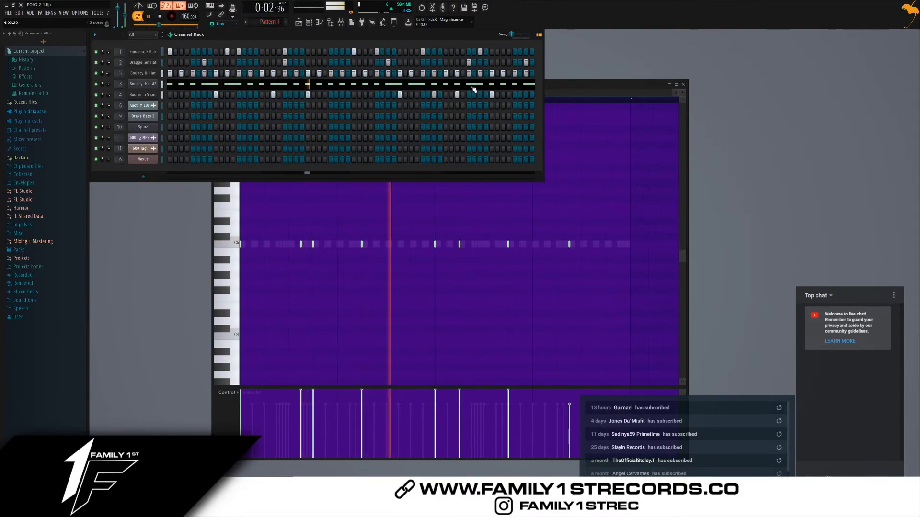
click(467, 52)
right_click(479, 53)
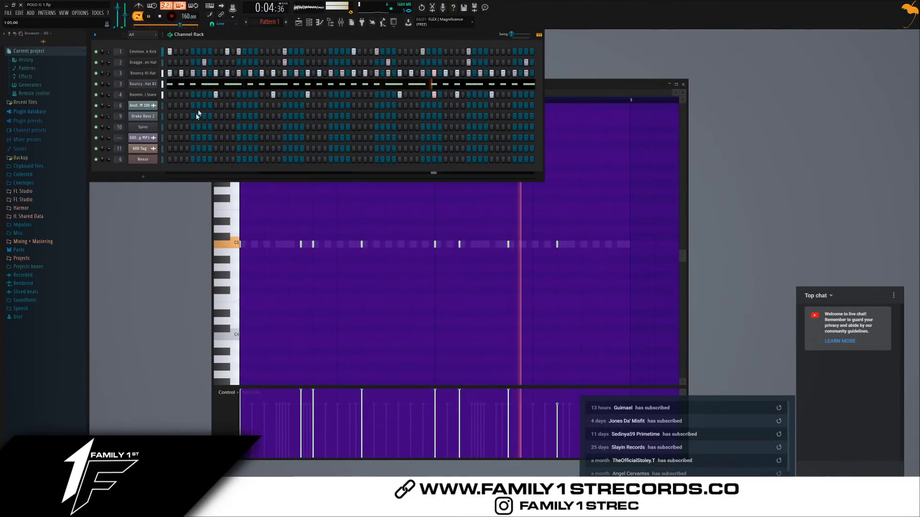
In Pattern 2's Drake Bass 2 piano roll, delete the first note and move the two-bar note to E5 at bar 1
scroll(274, 23, down, 1)
key(space)
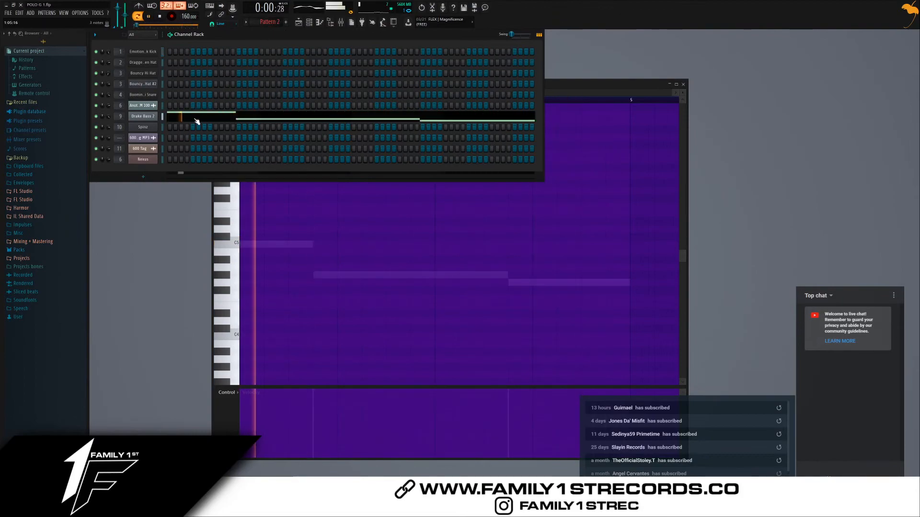
key(space)
click(198, 123)
click(227, 120)
key(space)
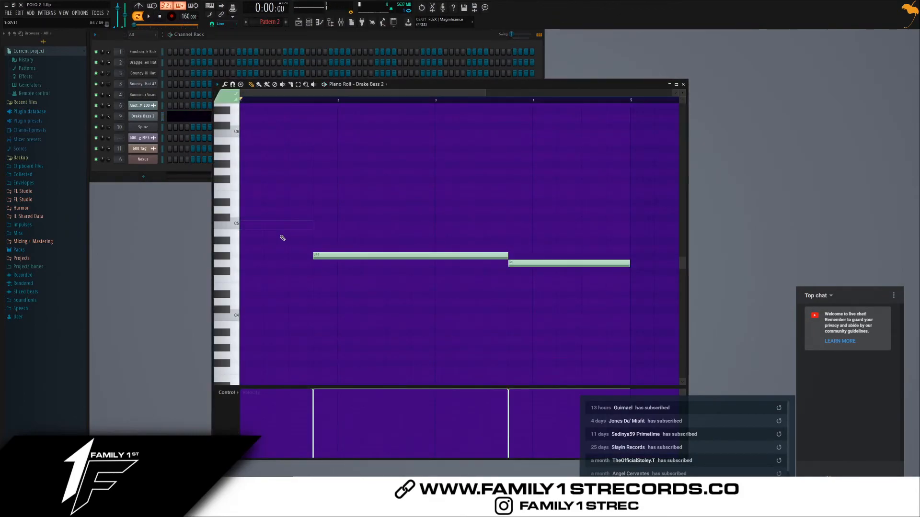
drag(338, 256, 265, 199)
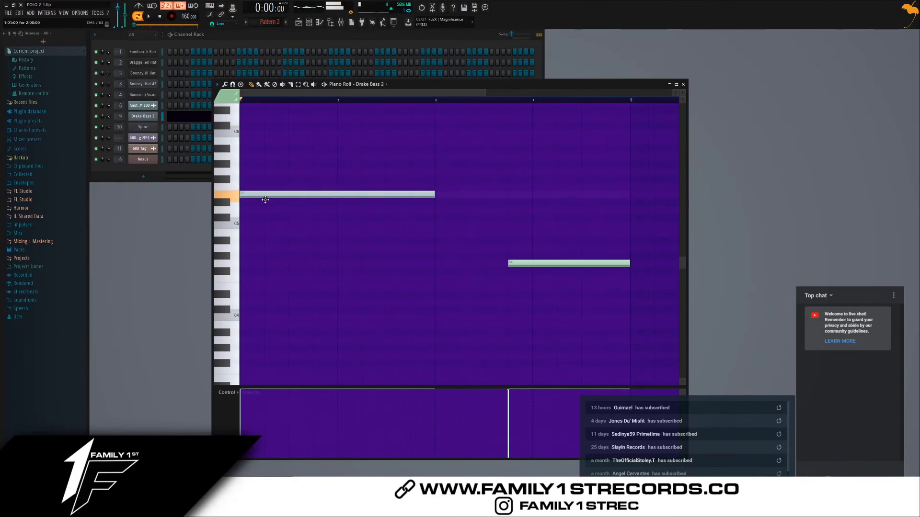
Audition the bass line, set the opening E5 note to one and a half bars, and follow it with a half-bar B5 note
key(space)
key(space)
key(space)
key(space)
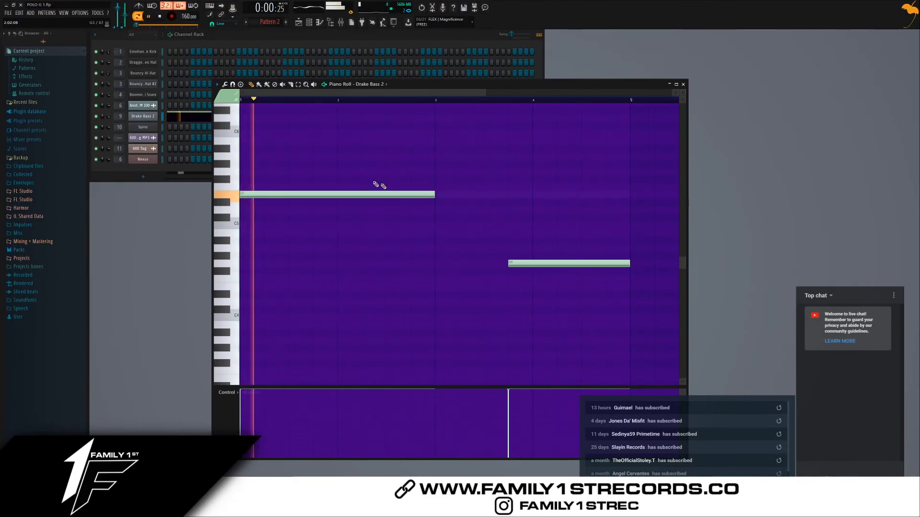
scroll(433, 218, down, 3)
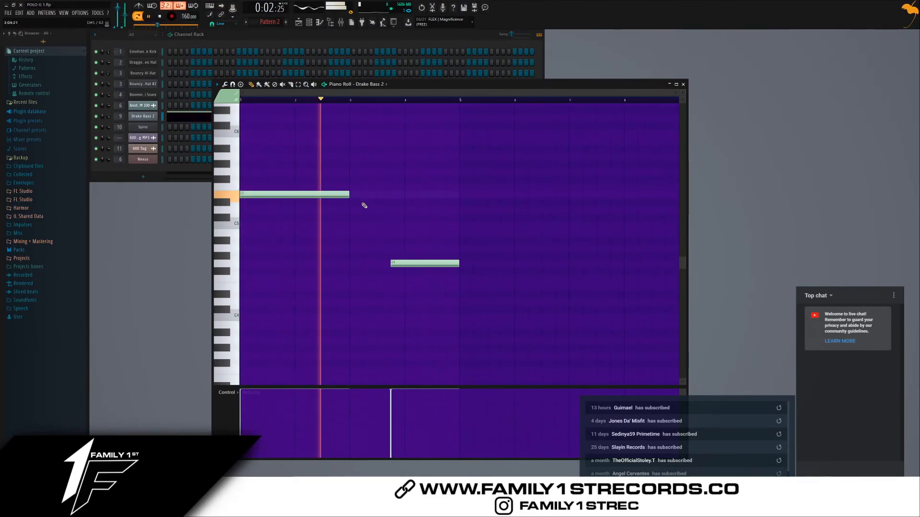
drag(348, 195, 379, 200)
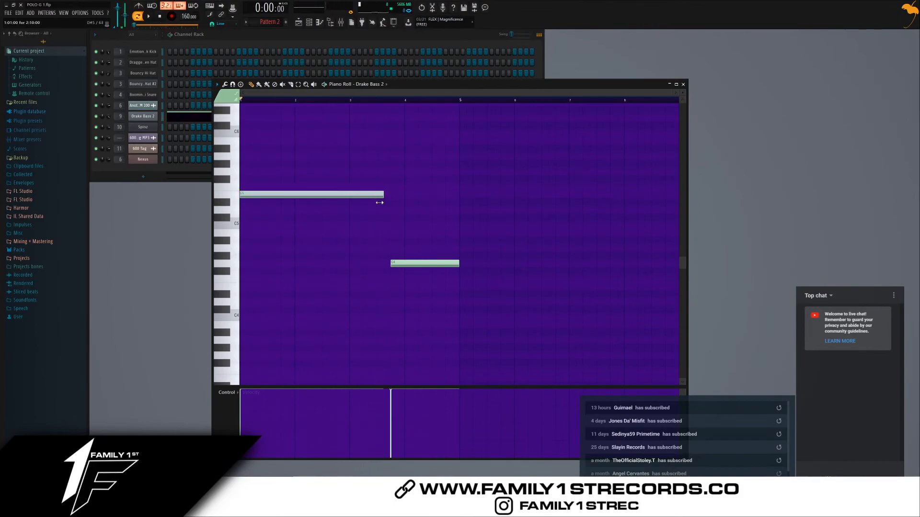
drag(417, 230, 391, 141)
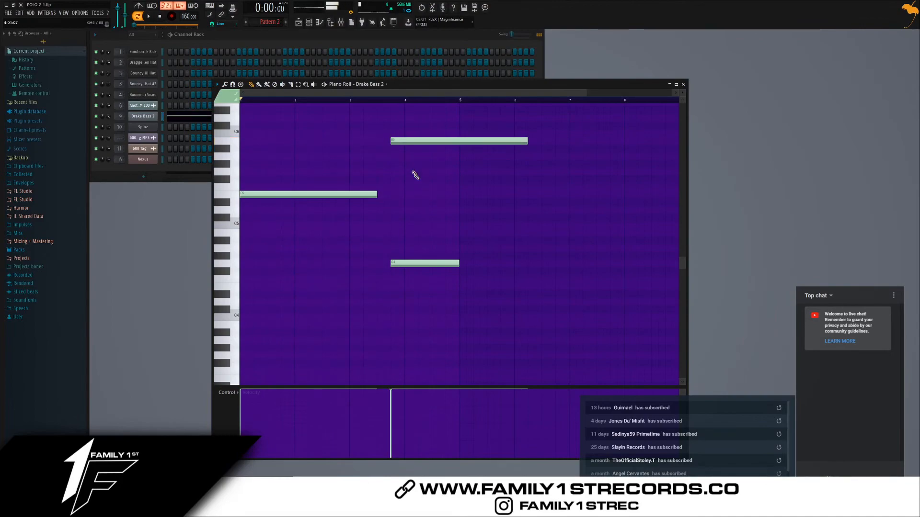
drag(376, 194, 344, 200)
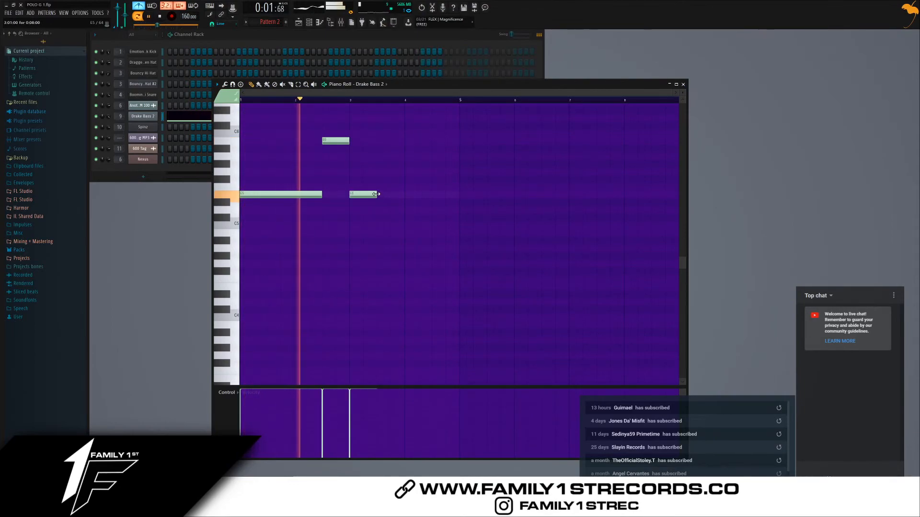
Extend the E5 note at bar 3 to two bars, and complete the bass line with two-bar C5 and B4 notes at bars 5 and 7
drag(375, 194, 432, 203)
key(space)
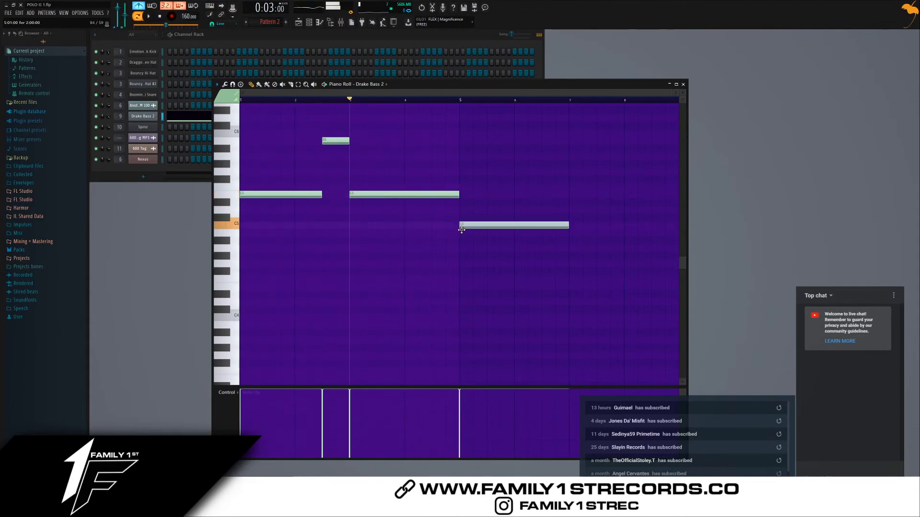
scroll(494, 255, down, 1)
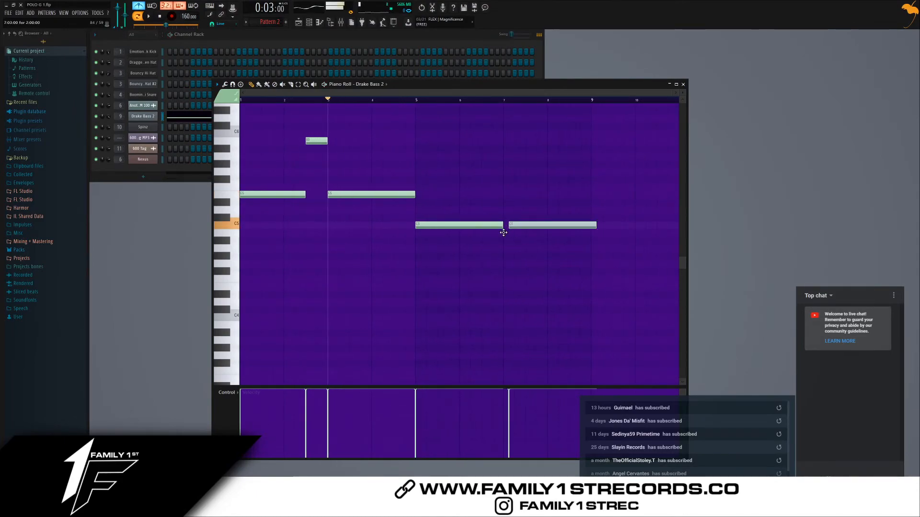
key(space)
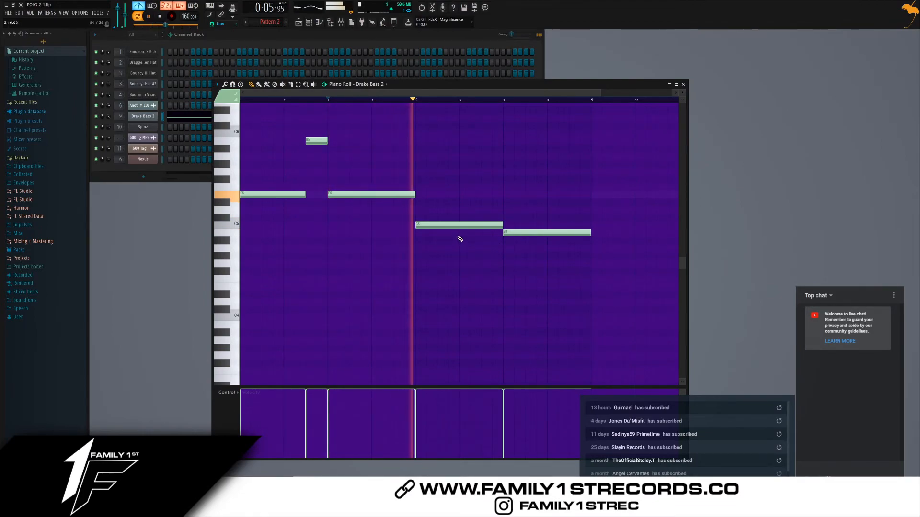
scroll(483, 251, down, 1)
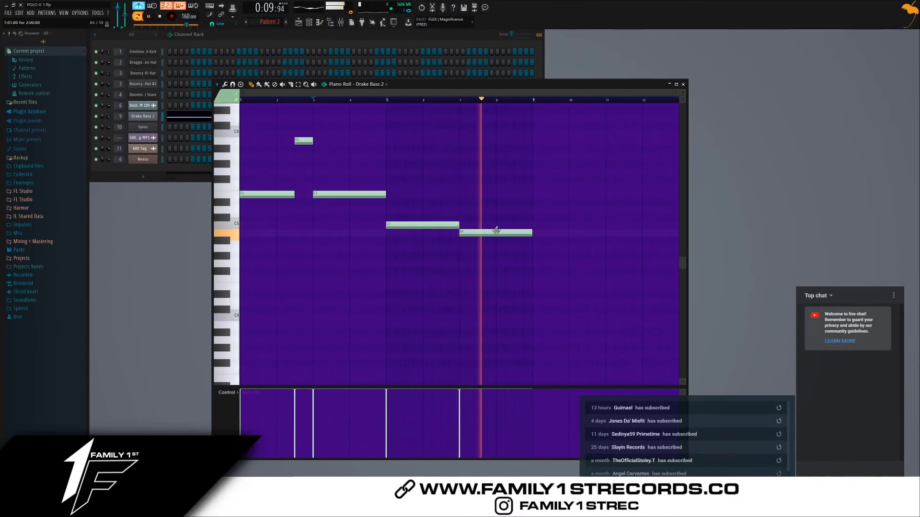
key(space)
Place a Pattern 2 clip at bar 1 of Track 2 in the playlist and play the song
click(301, 23)
click(505, 165)
right_click(493, 161)
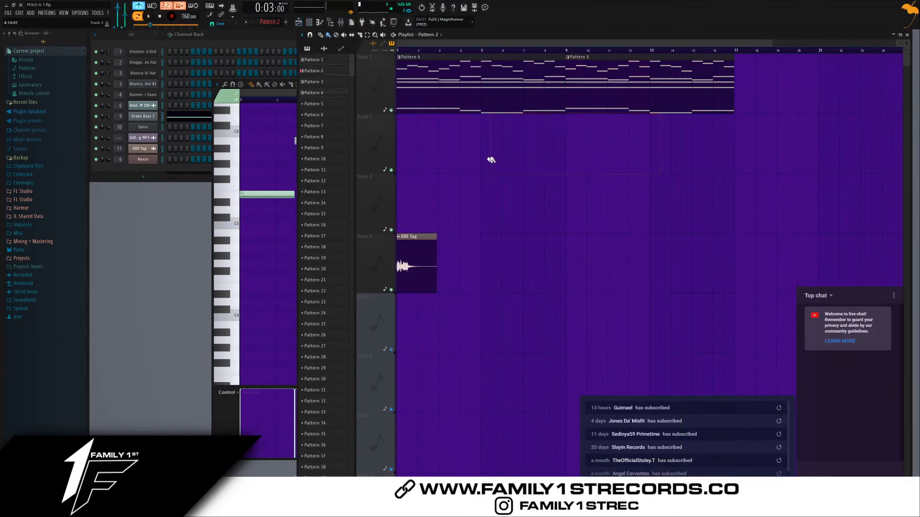
drag(508, 162, 415, 164)
key(space)
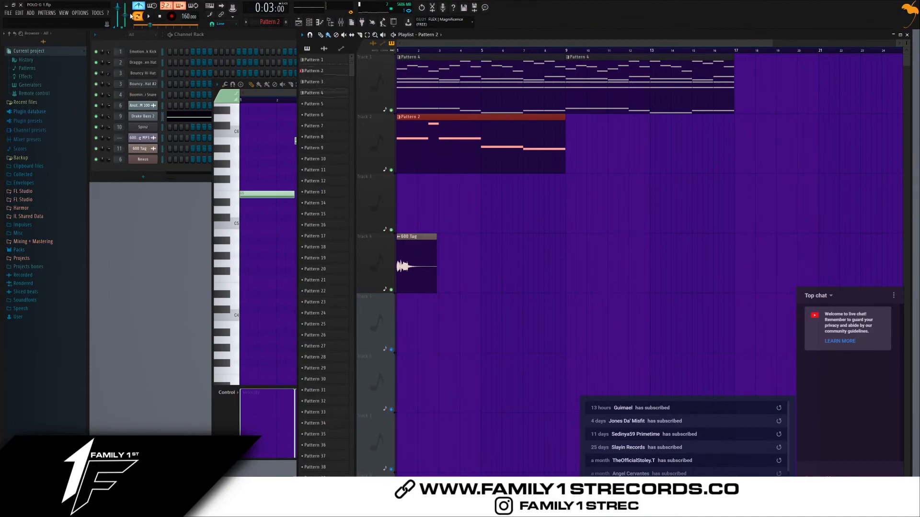
key(space)
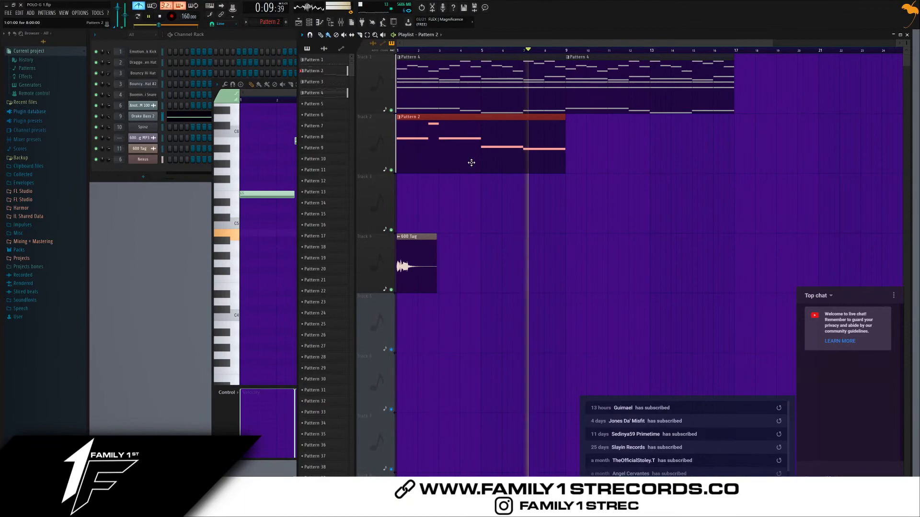
Stop playback and raise the last bass note of Pattern 2, at bar 7, to D5
double_click(503, 160)
key(space)
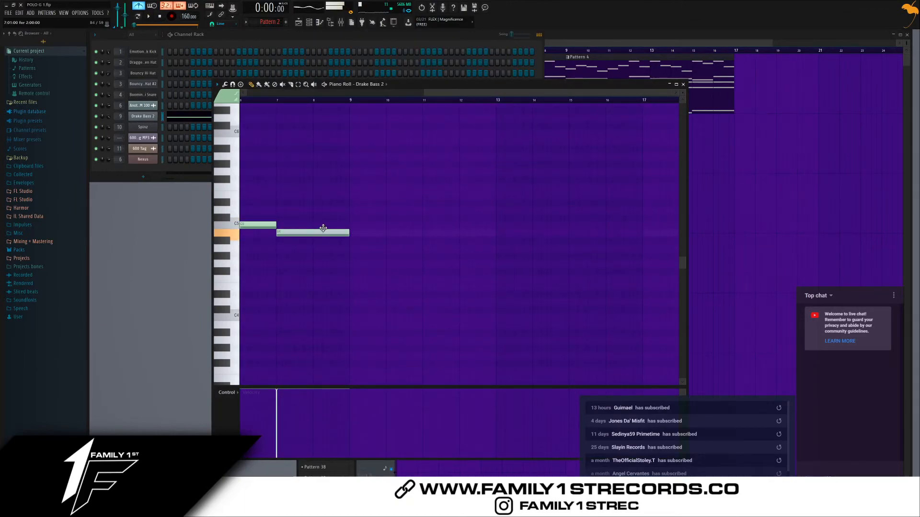
click(574, 47)
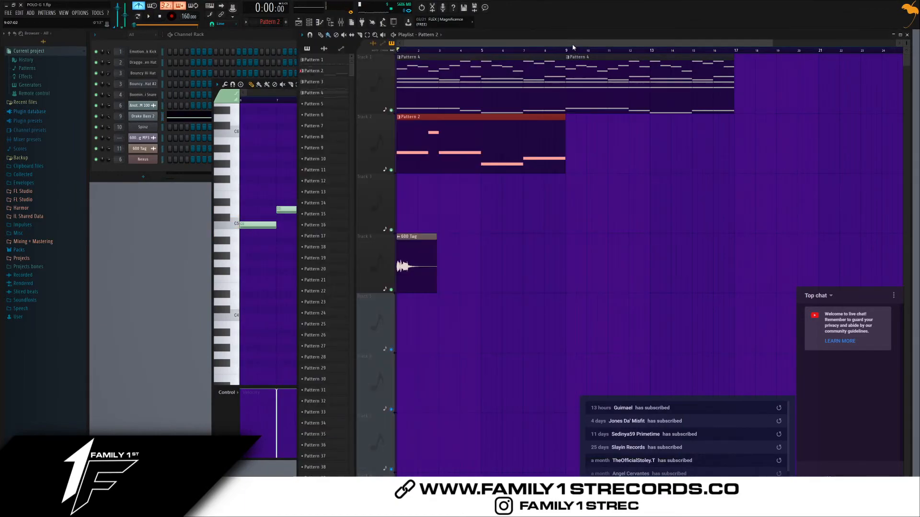
Compare the Nexus notes of Pattern 4 with the Drake Bass 2 notes of Pattern 2 in the piano roll
double_click(470, 107)
scroll(323, 241, down, 2)
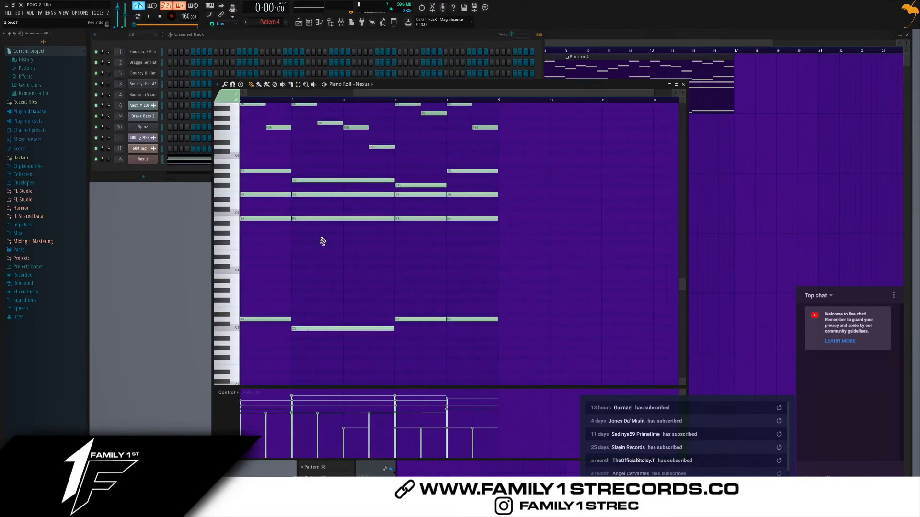
scroll(322, 240, up, 1)
drag(410, 89, 293, 117)
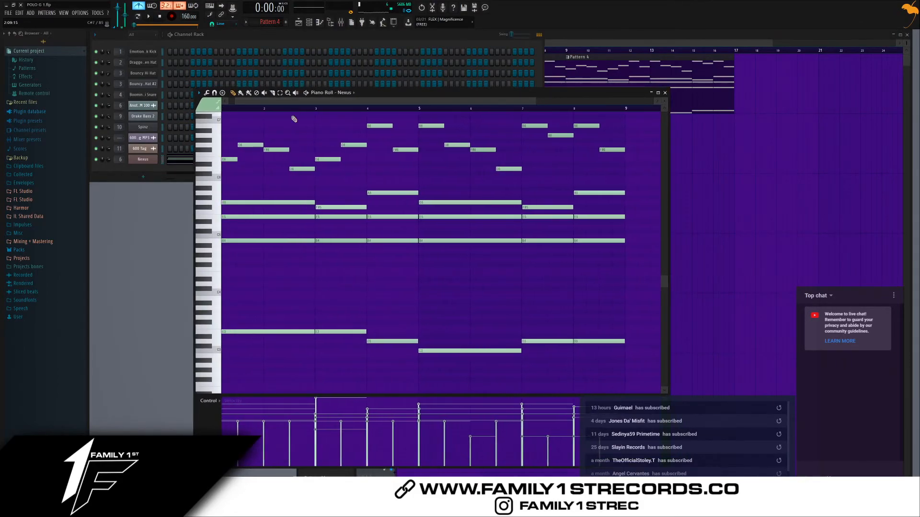
click(618, 56)
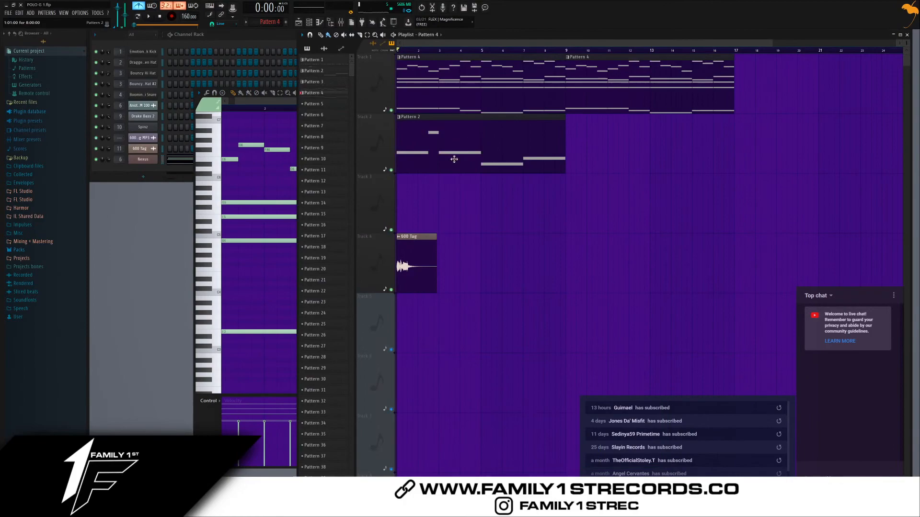
double_click(455, 166)
scroll(338, 171, left, 2)
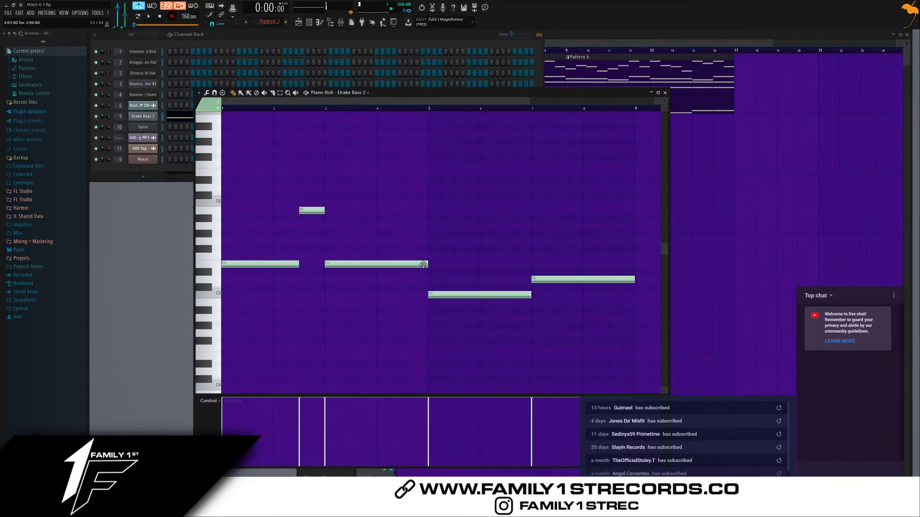
click(565, 41)
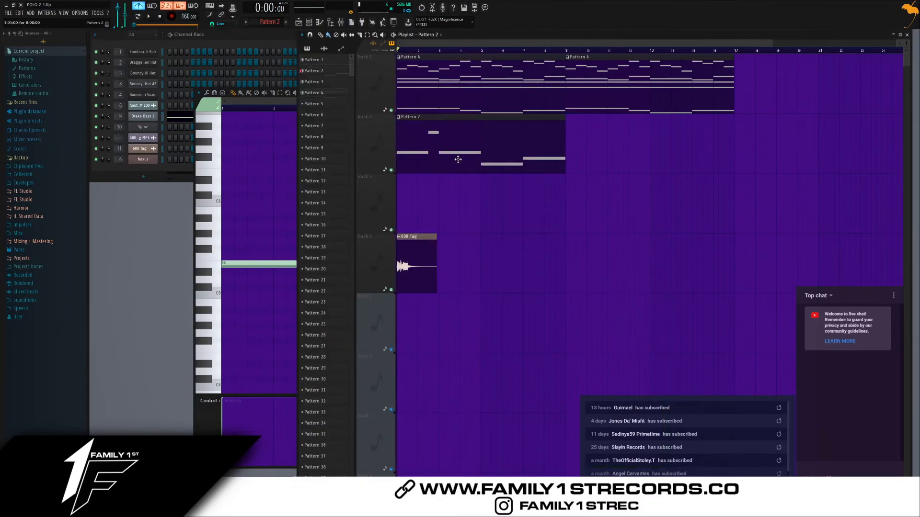
Split bars 3 and 4 of the Pattern 2 bass line into one-bar E5 and D5 notes, and re-place the half-bar B5 before bar 3
click(292, 235)
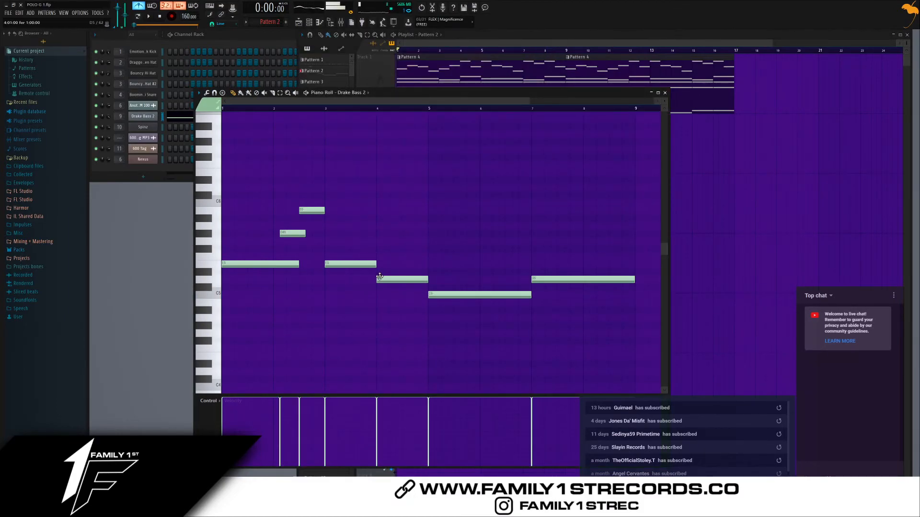
key(space)
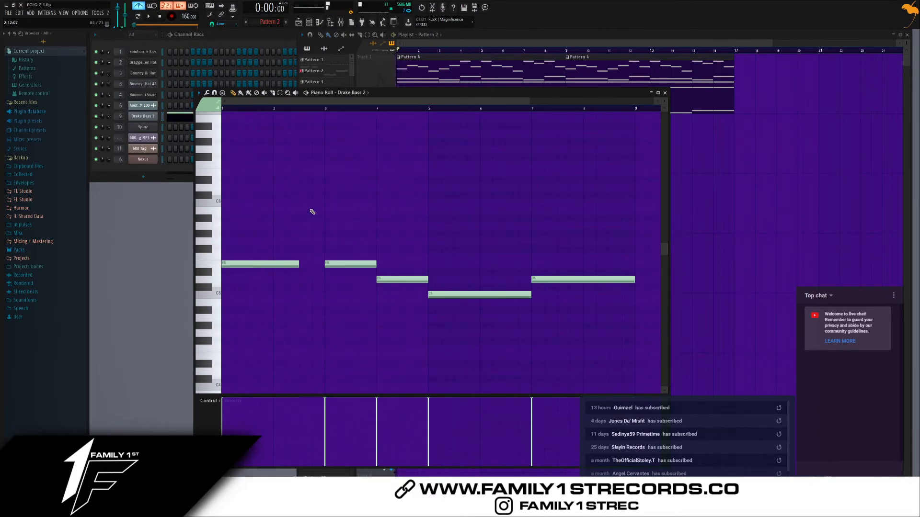
drag(346, 214, 325, 211)
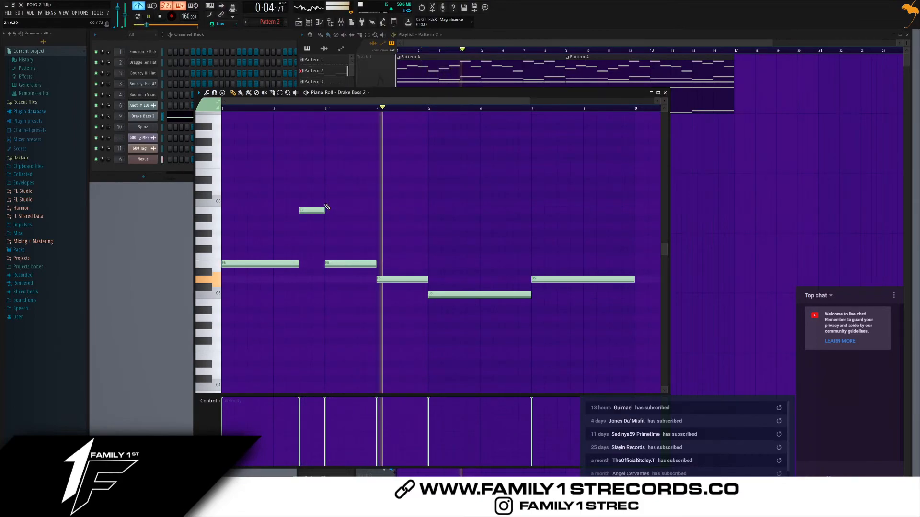
scroll(496, 235, down, 2)
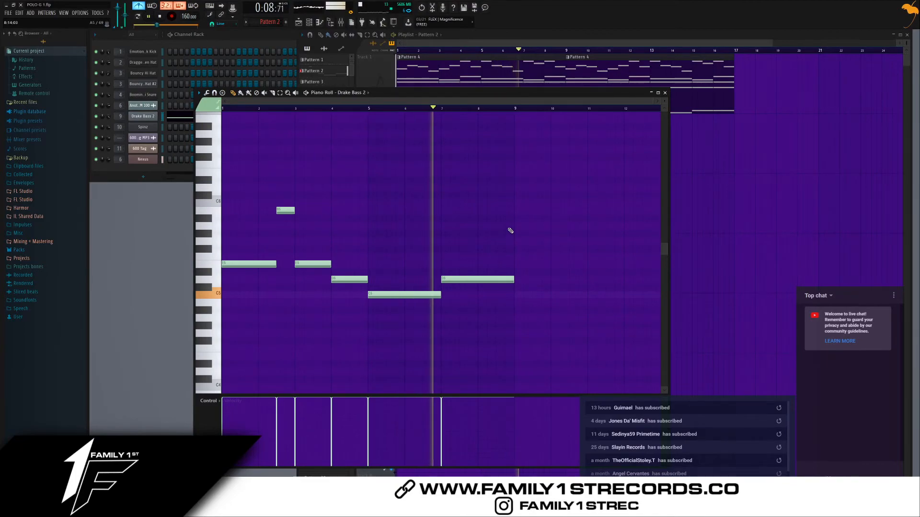
click(665, 93)
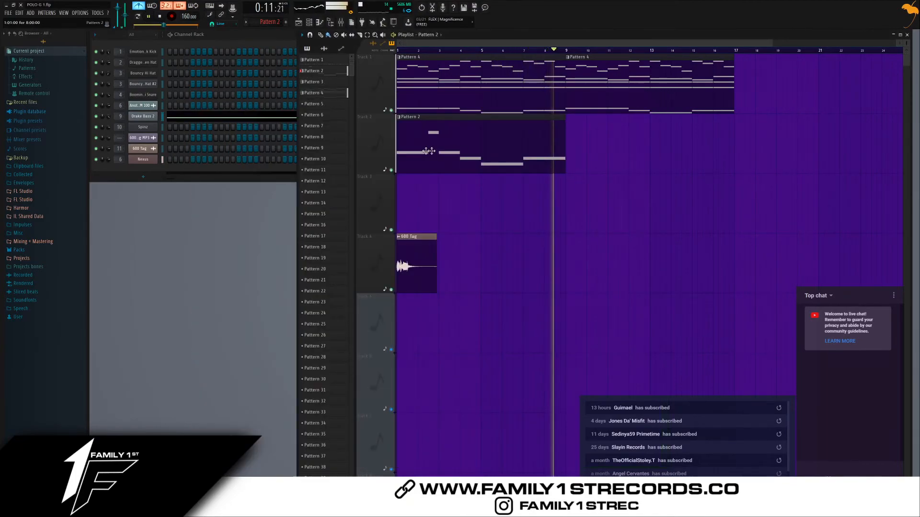
key(space)
Copy the Drake Bass 2 notes of Pattern 2 into the Spinz channel of Pattern 3 and open them in the piano roll
right_click(150, 118)
click(237, 122)
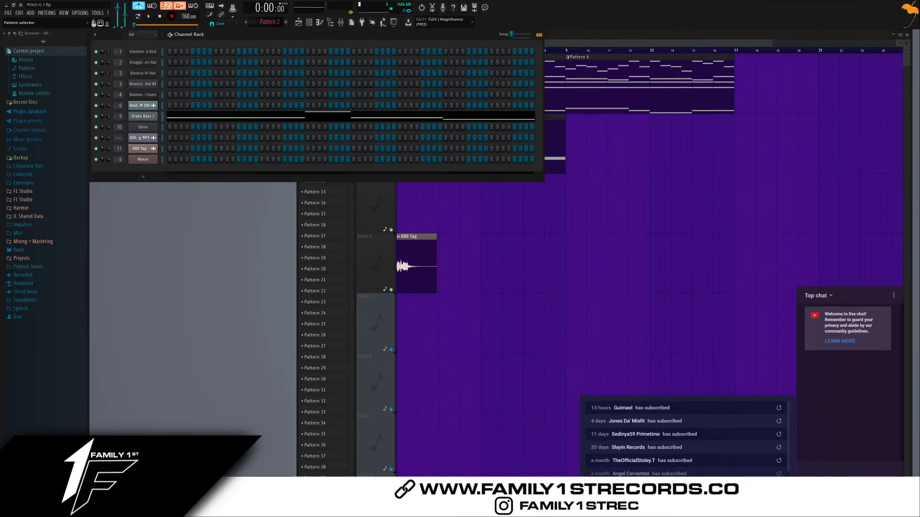
scroll(269, 22, up, 1)
right_click(150, 127)
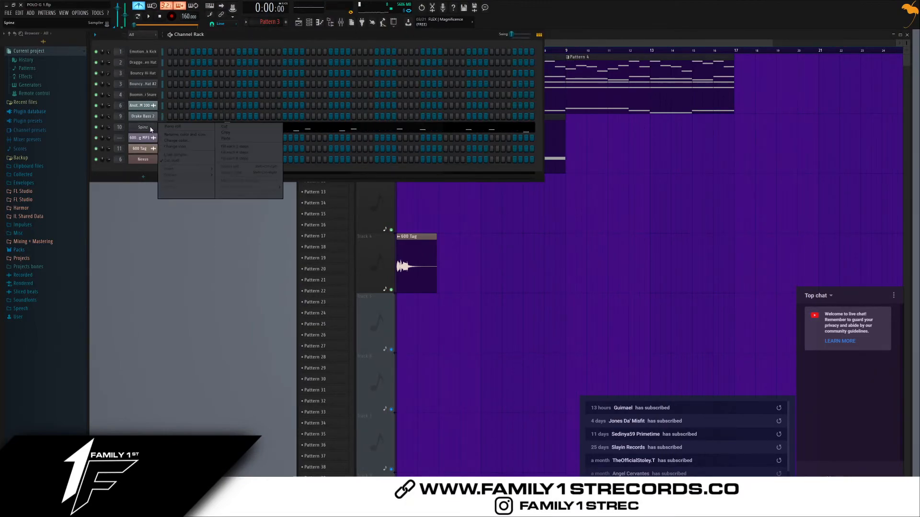
click(228, 139)
click(226, 129)
Shorten the first E5 note to a quarter bar and add two short back-to-back E5 notes in the second half of bar 1
key(space)
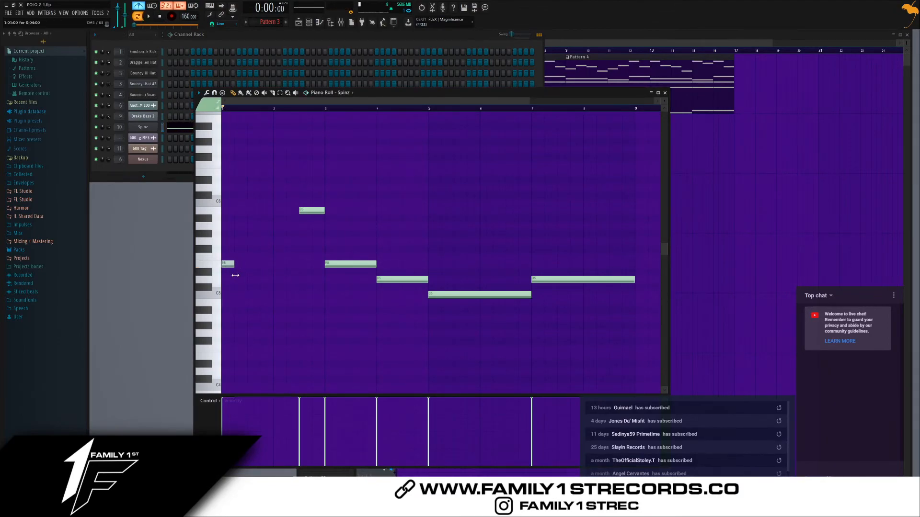
key(space)
click(253, 264)
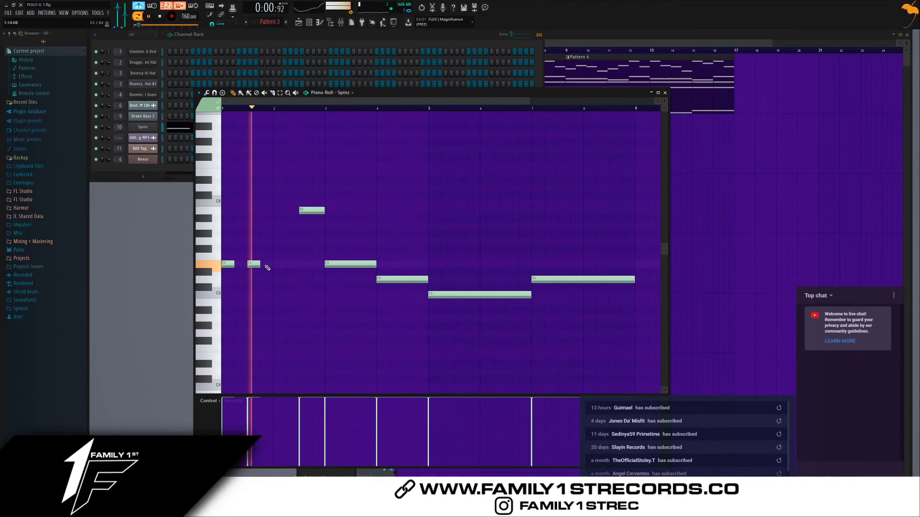
click(266, 264)
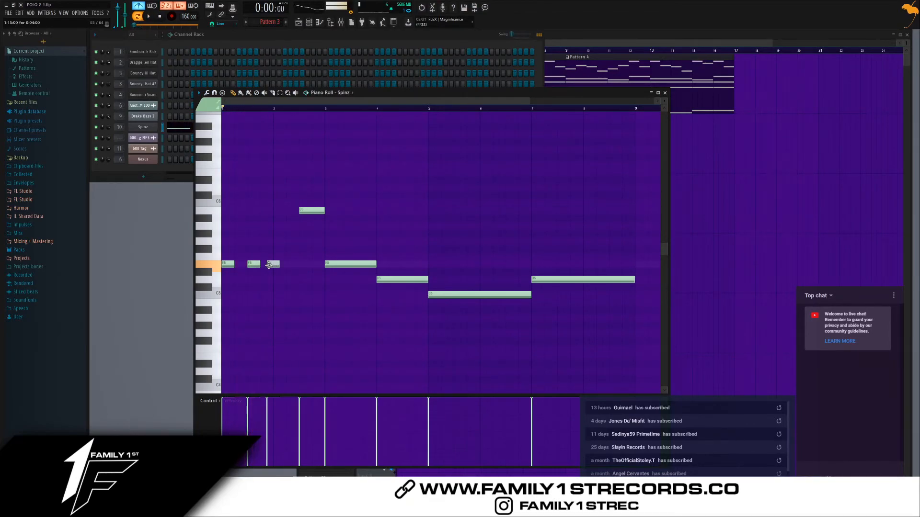
right_click(253, 265)
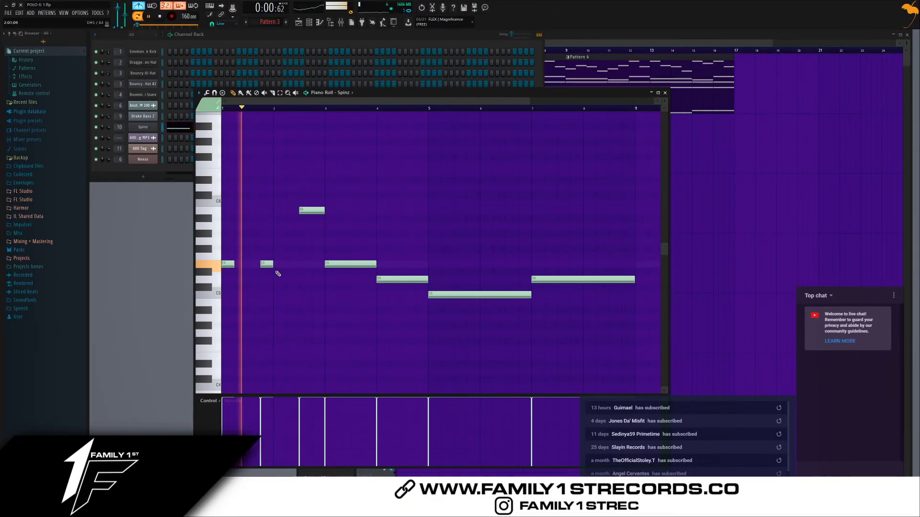
key(space)
drag(267, 266, 263, 267)
key(space)
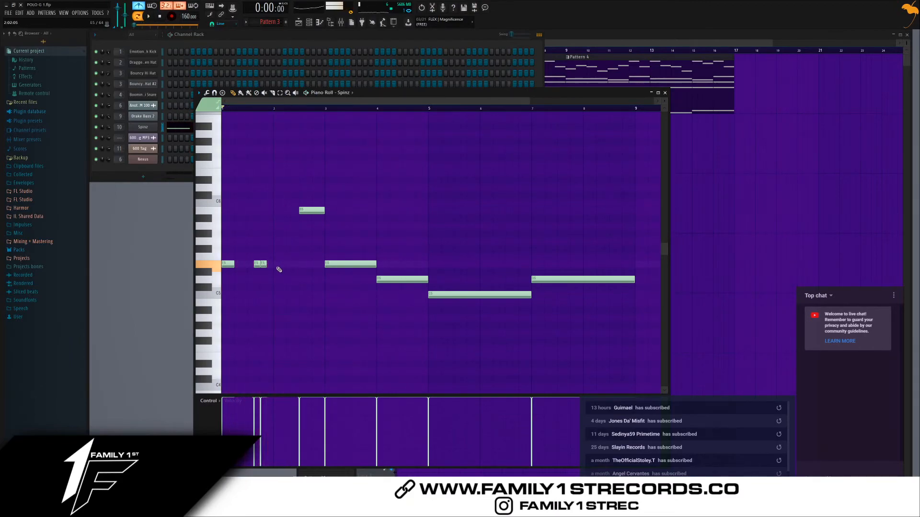
Replace the B5 note in bar 2 with a short E5 on beat 2 and a short D5 leading into bar 3
key(space)
click(289, 265)
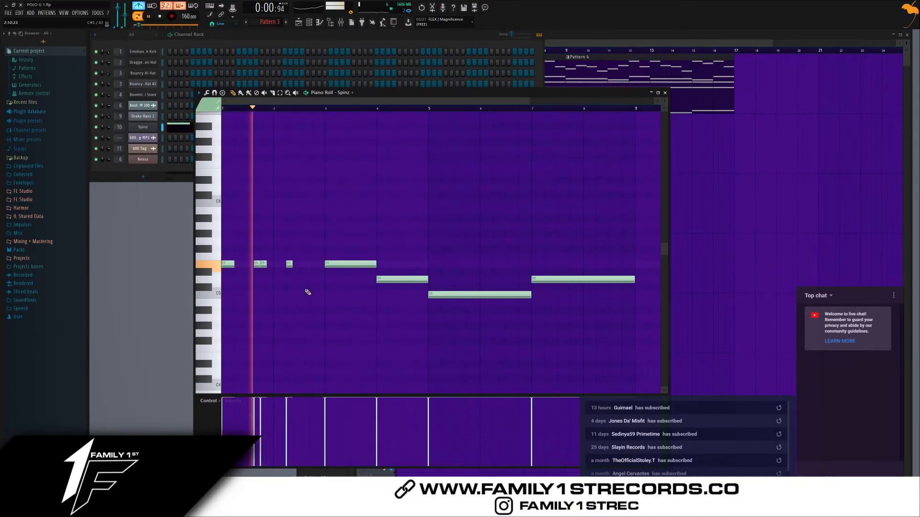
click(314, 279)
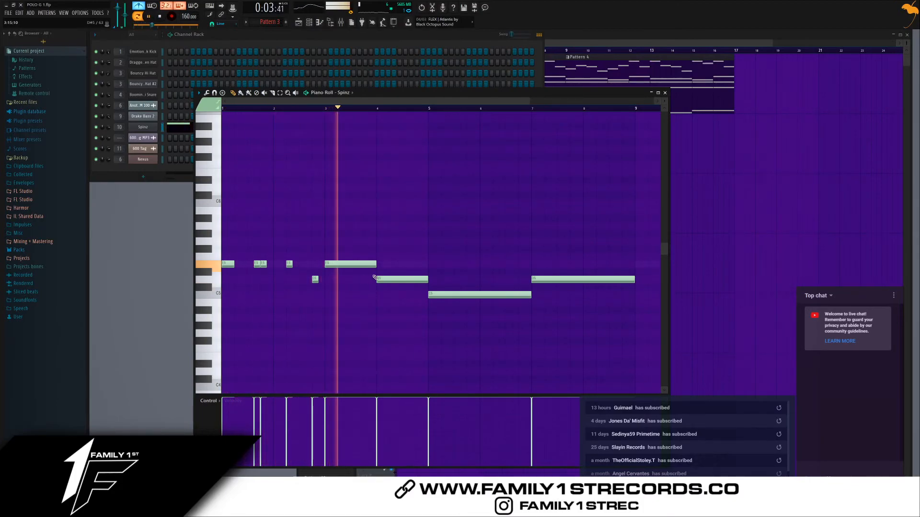
Shorten the E5 note at bar 3 to half a bar and place a quarter-bar B5 on the last beat of bar 3
drag(376, 264, 363, 264)
key(space)
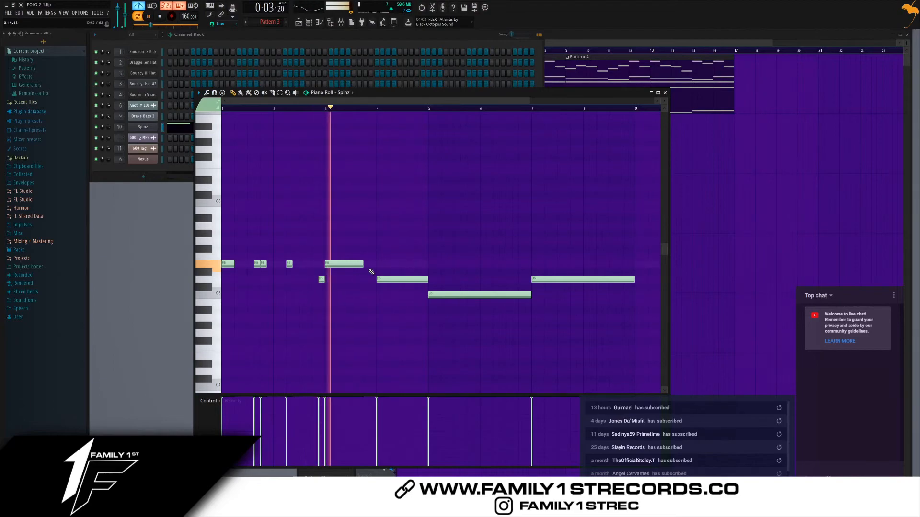
key(space)
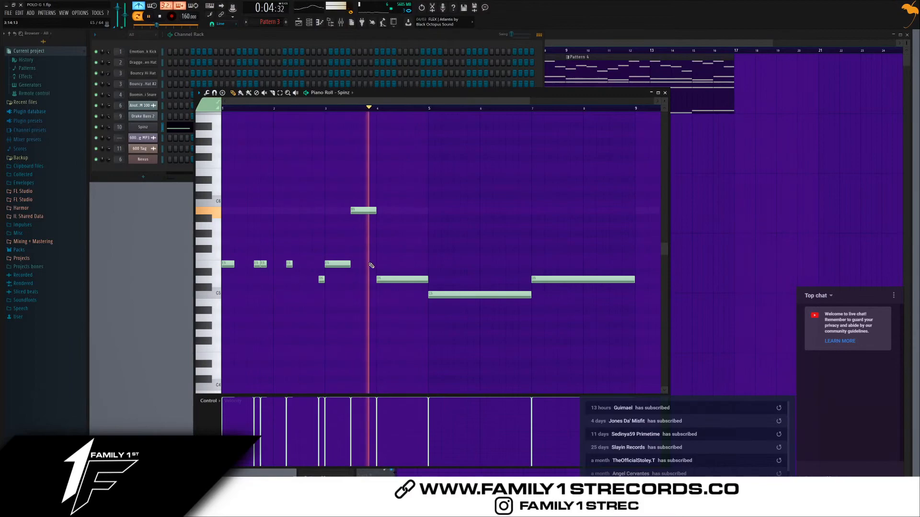
drag(364, 214, 371, 214)
key(space)
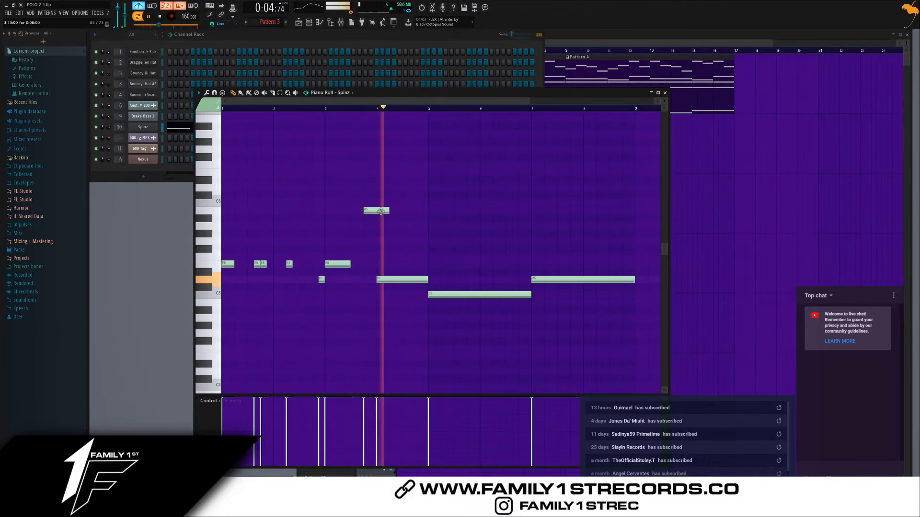
drag(387, 214, 376, 213)
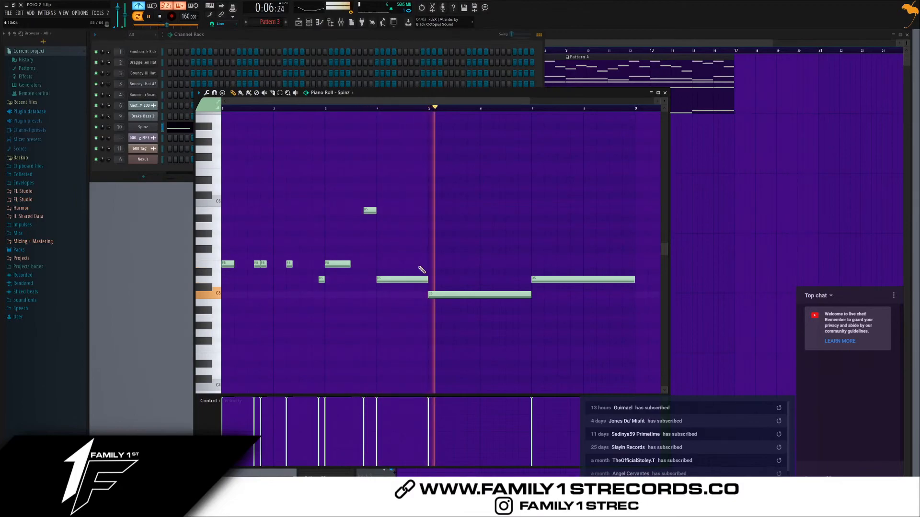
Delete the long C5 and D5 notes from bar 5 on and copy the short E5 rhythm of bars 1 and 2 to C5 at bar 5
right_click(522, 294)
right_click(551, 279)
key(space)
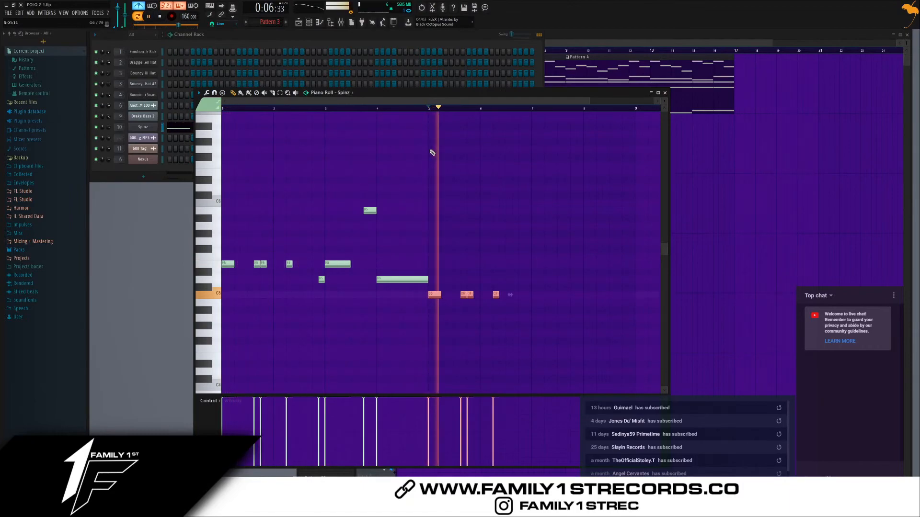
click(508, 318)
right_click(510, 318)
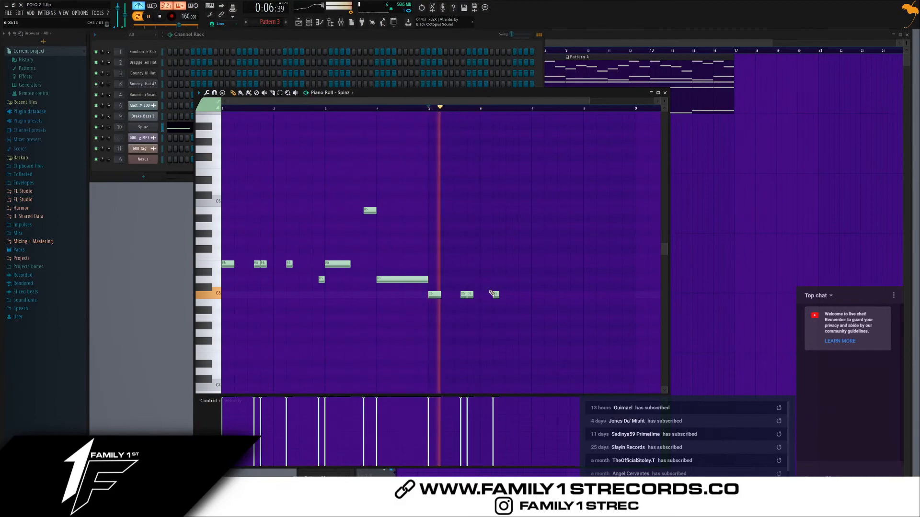
Replace the paired short C5 notes in bar 5 with a single quarter-bar C5 on the bar's last beat
right_click(464, 295)
click(470, 296)
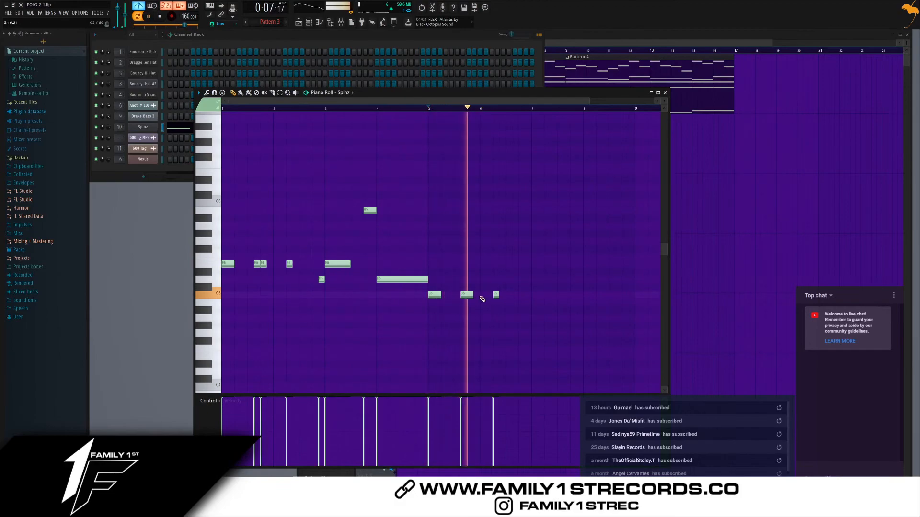
drag(467, 294, 474, 295)
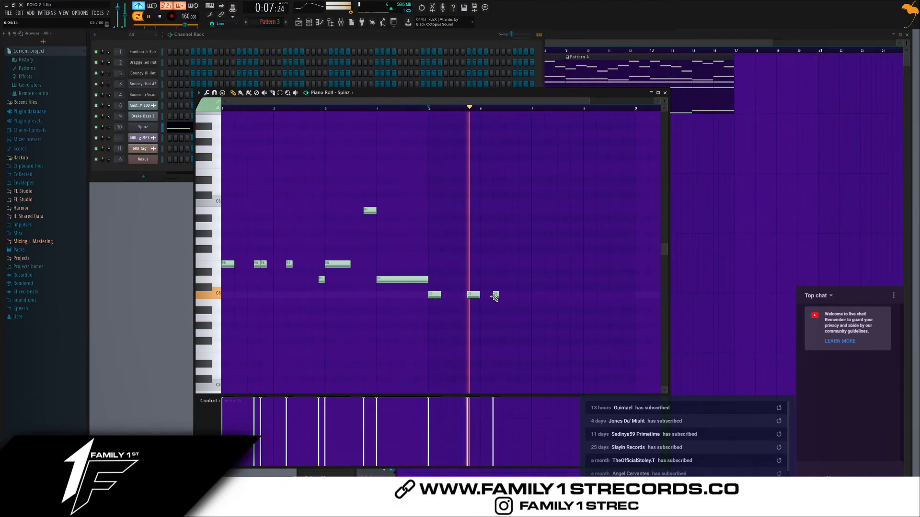
Try C5, A#4 and D#5 notes for the Spinz bass in bar 7
click(535, 295)
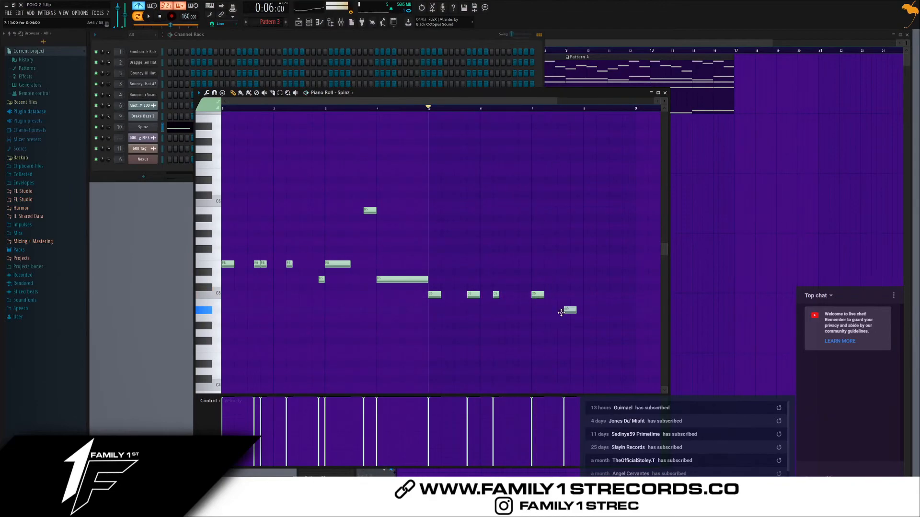
drag(575, 95, 594, 136)
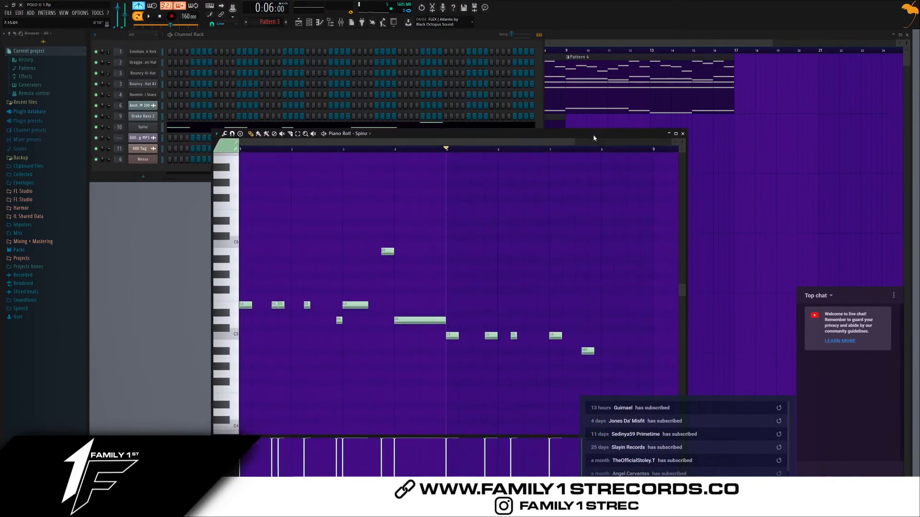
key(space)
drag(587, 350, 574, 312)
key(space)
click(551, 313)
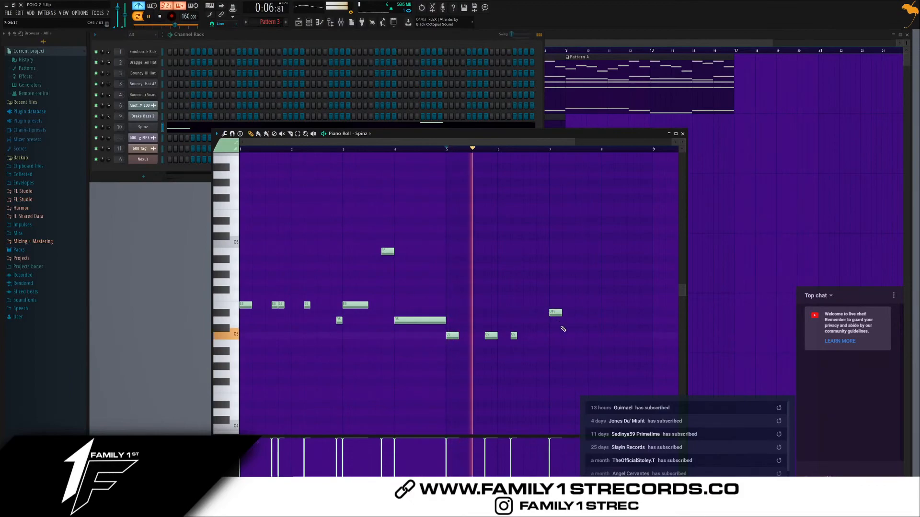
Place a quarter-bar D5 note at the start of bar 7
click(553, 323)
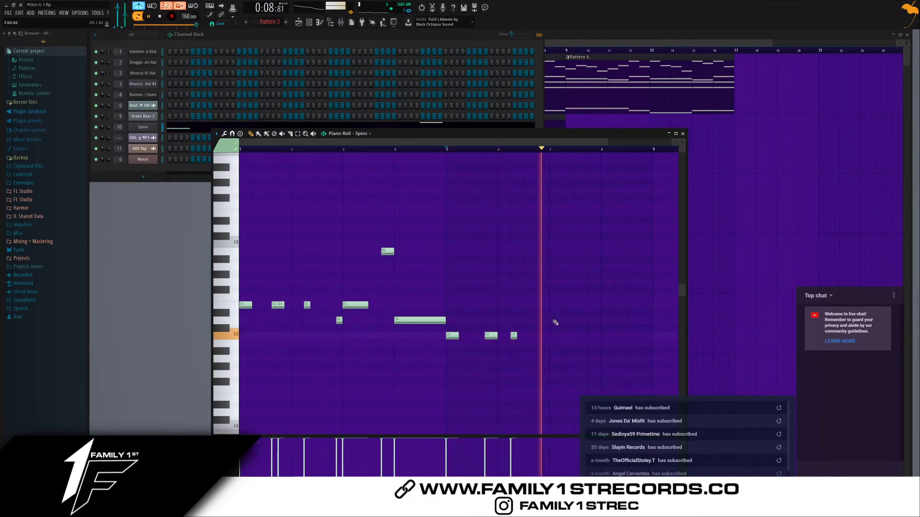
key(space)
right_click(552, 312)
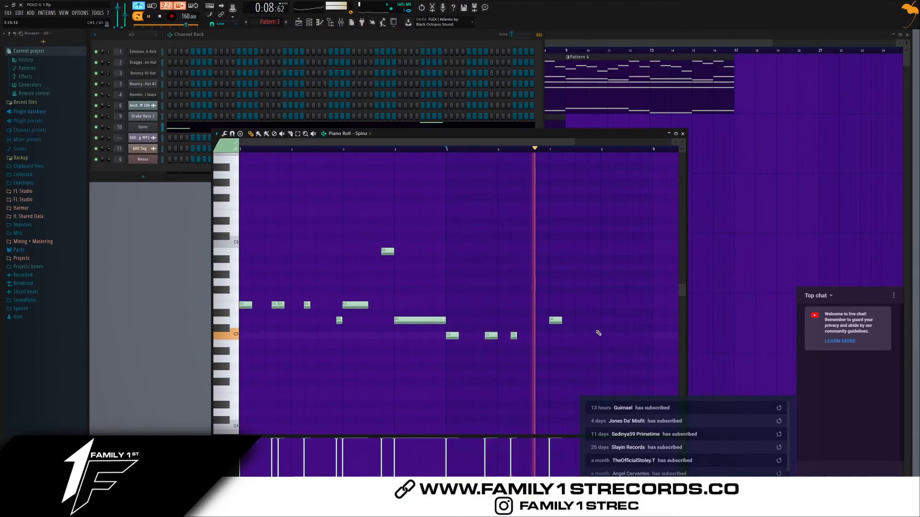
click(584, 320)
key(space)
right_click(585, 321)
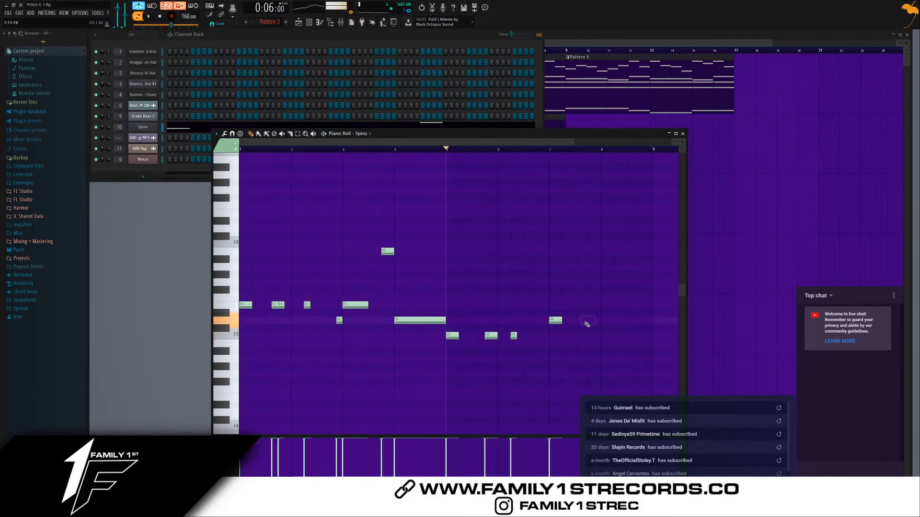
Play from bar 7 and add a quarter-bar D5 note that starts just before bar 8
key(space)
click(551, 150)
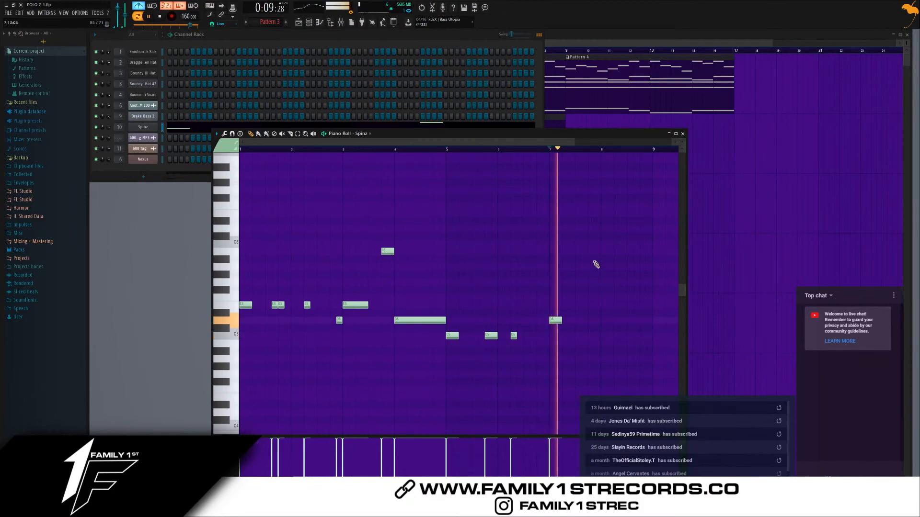
click(598, 320)
key(space)
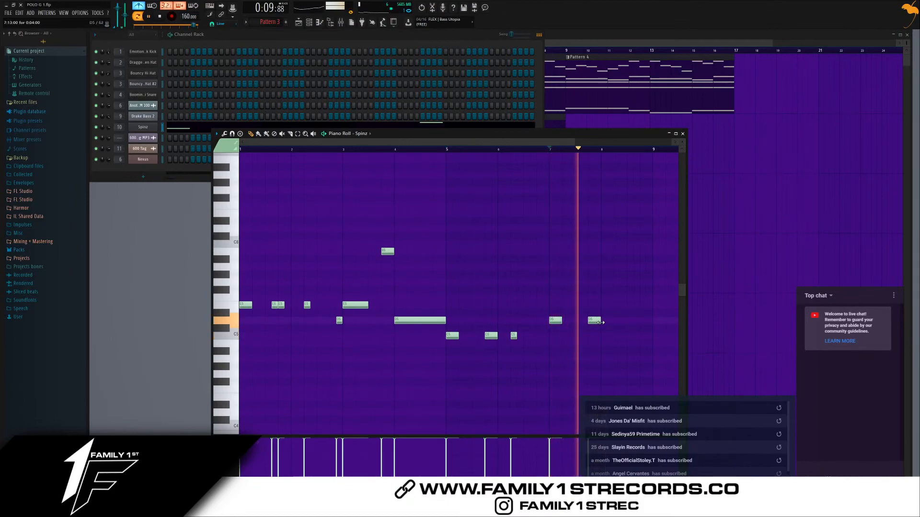
key(space)
drag(594, 321, 604, 324)
key(space)
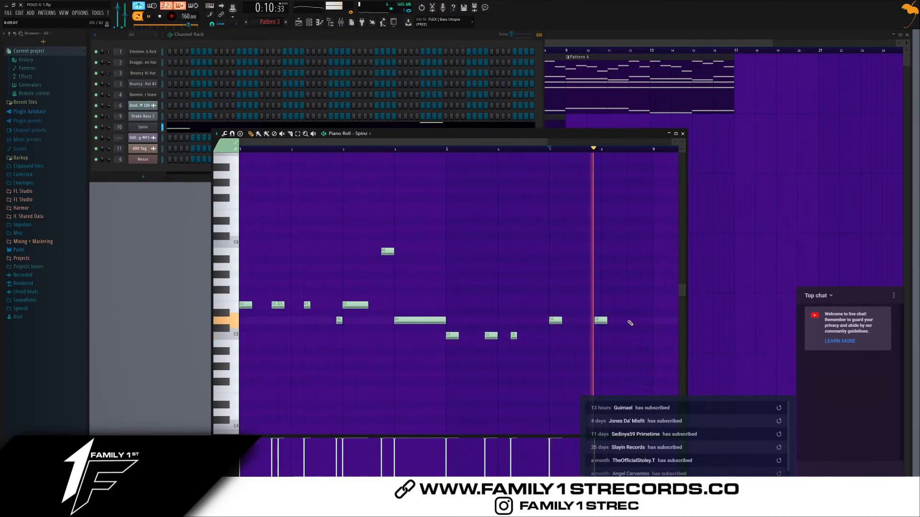
Add quarter-bar D5 notes on beats 2 and 4 of bar 8
click(626, 321)
key(space)
drag(613, 324, 620, 324)
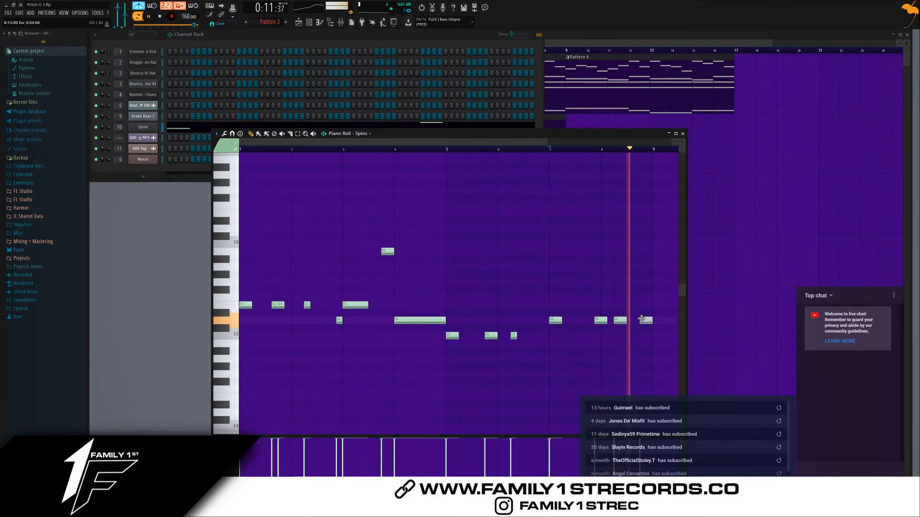
click(641, 321)
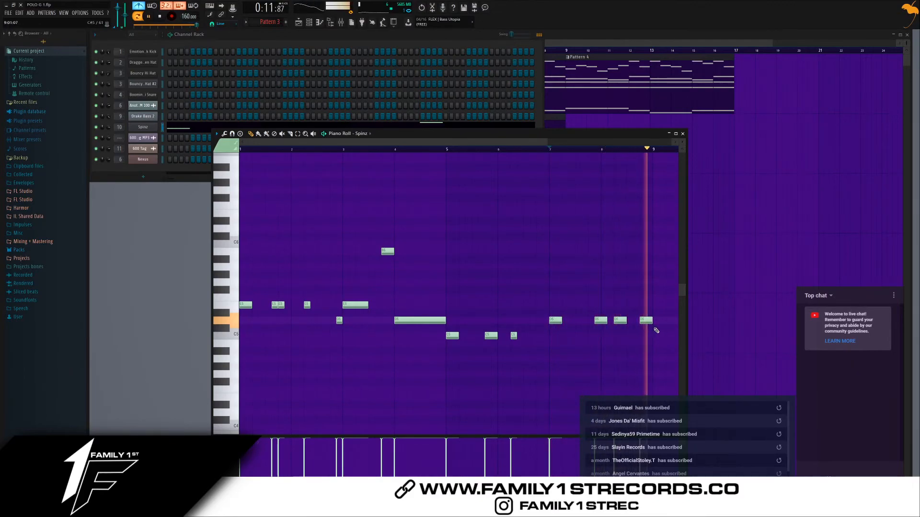
Close the piano roll and duplicate the Pattern 2 clip to bar 9 of Track 2 in the playlist
click(683, 133)
click(538, 213)
right_click(551, 216)
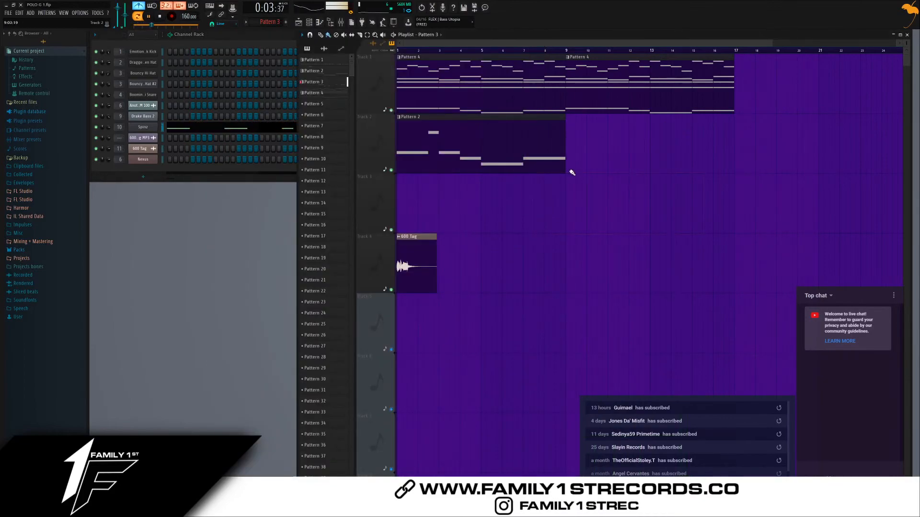
drag(470, 147, 634, 149)
scroll(555, 168, down, 1)
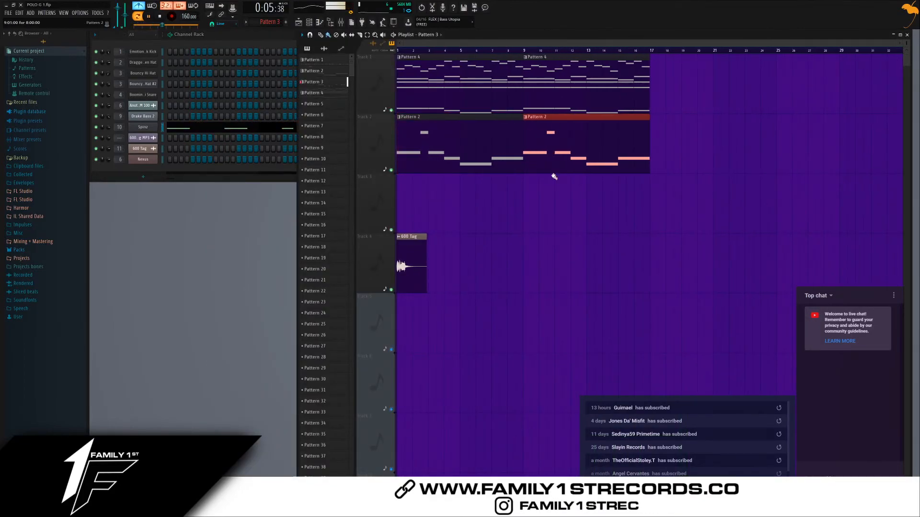
Delete the Pattern 2 clip at bar 1 of Track 2 and place a Pattern 3 clip at bar 17 of Track 3
right_click(492, 170)
click(642, 197)
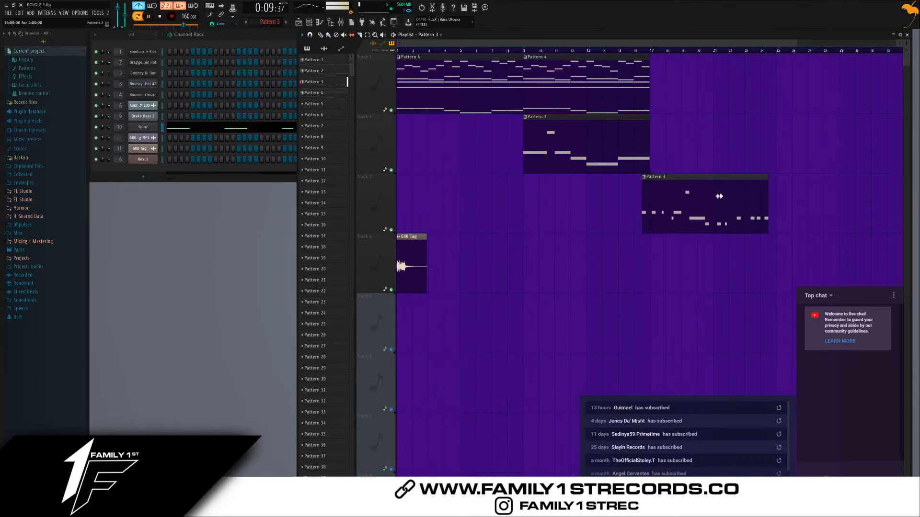
drag(699, 171, 714, 174)
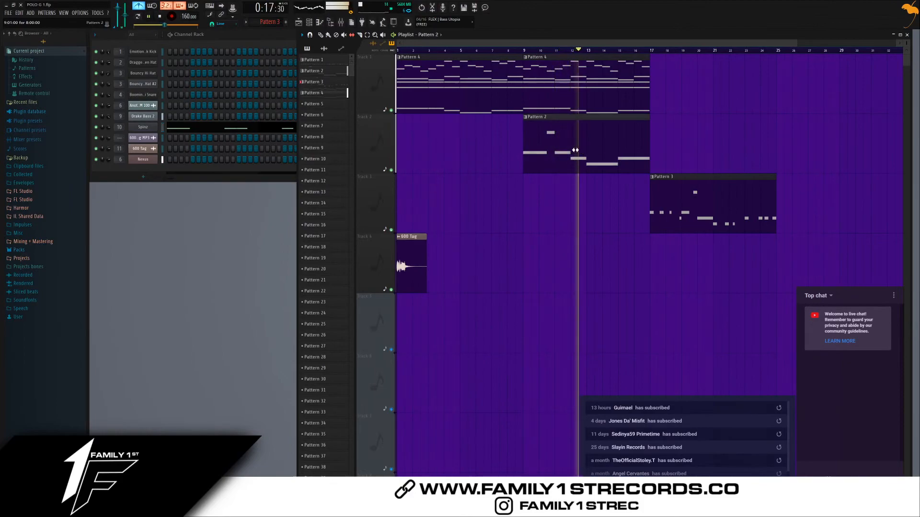
In Pattern 2's Drake Bass 2 notes, delete the high note in bar 2 and lengthen the first E5 note to bar 3
double_click(578, 152)
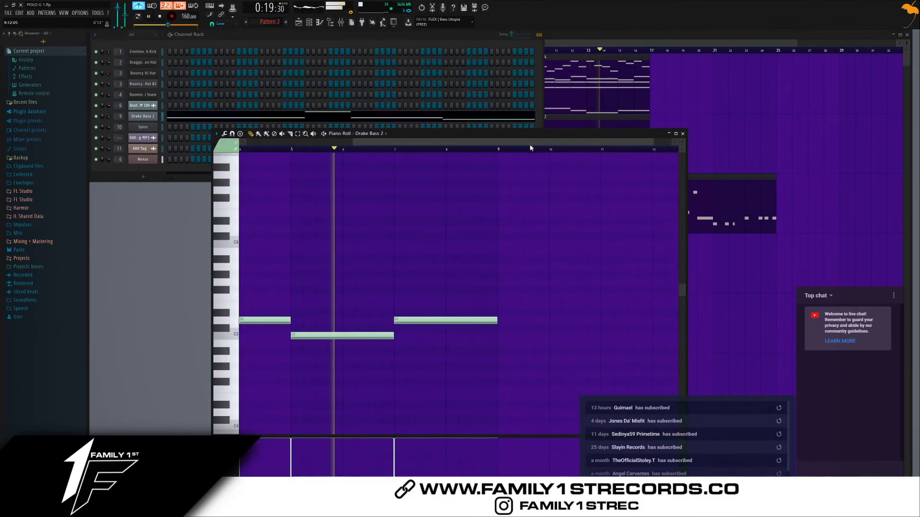
drag(529, 143, 420, 145)
right_click(329, 251)
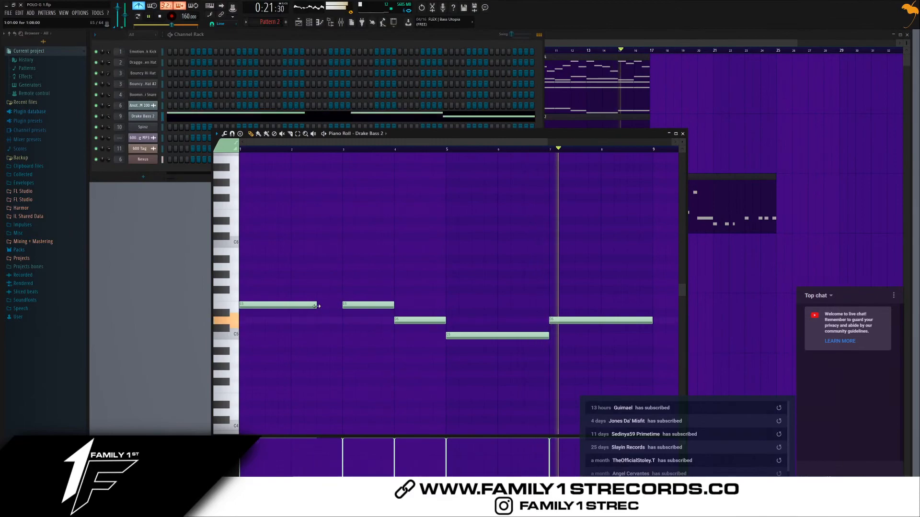
drag(315, 305, 343, 305)
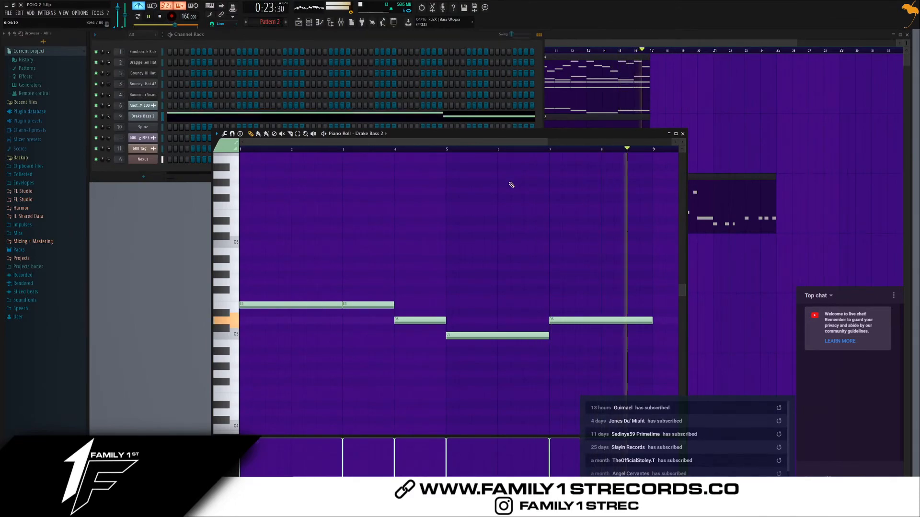
click(684, 135)
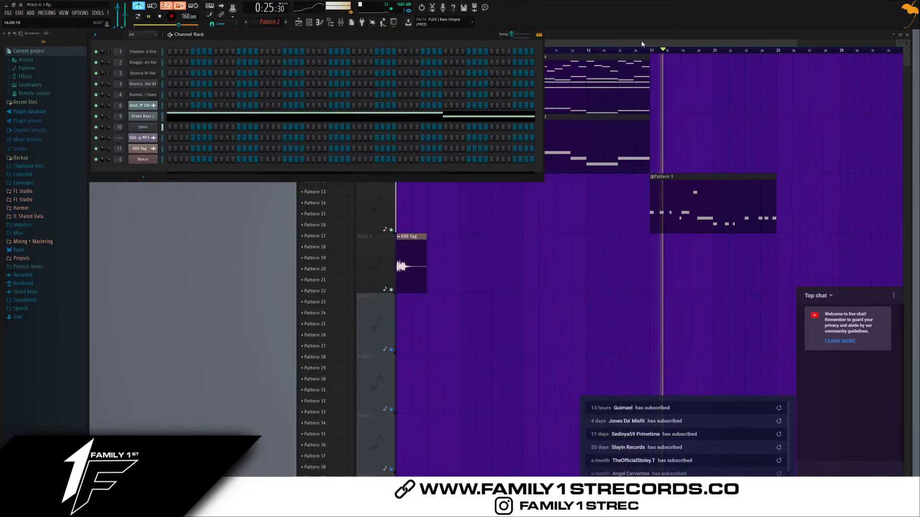
Place another Pattern 4 clip at bar 17 of Track 1 in the playlist
click(662, 97)
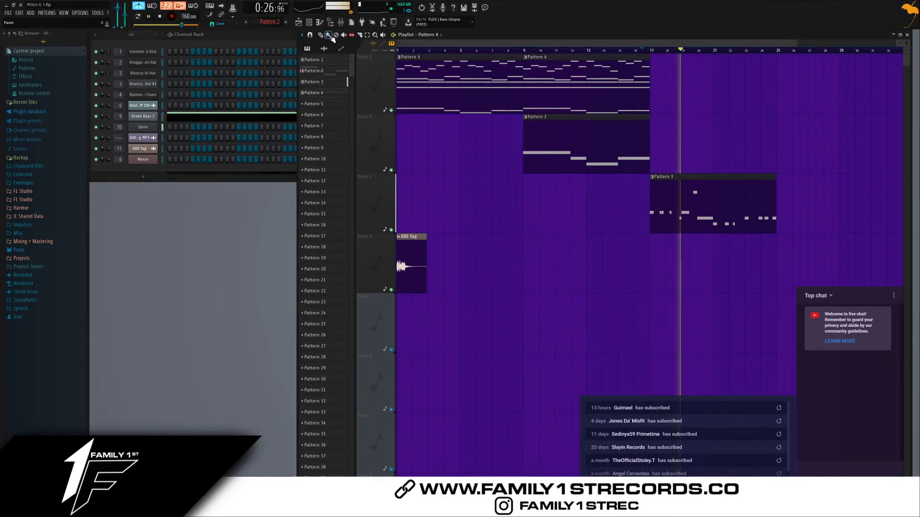
click(674, 100)
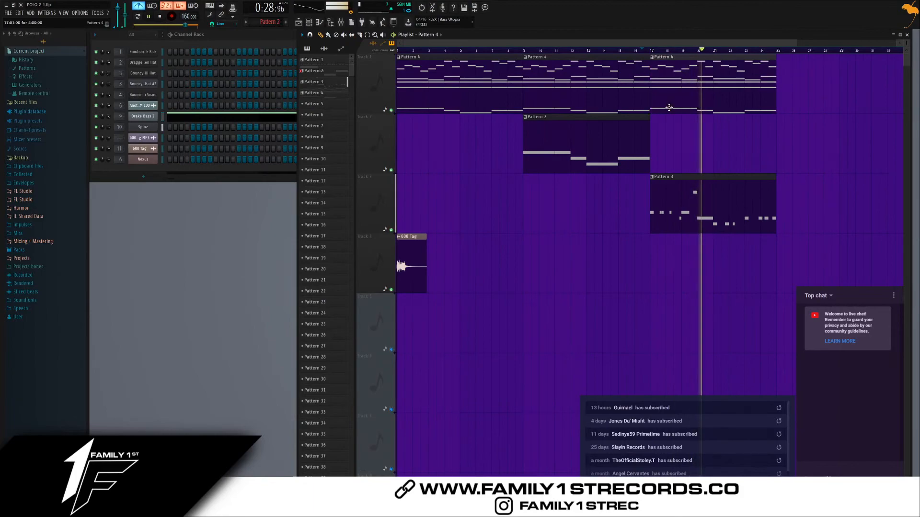
Move the 600 Tag clip down to the start of Track 5 and enable that track
scroll(720, 262, down, 1)
scroll(719, 258, down, 1)
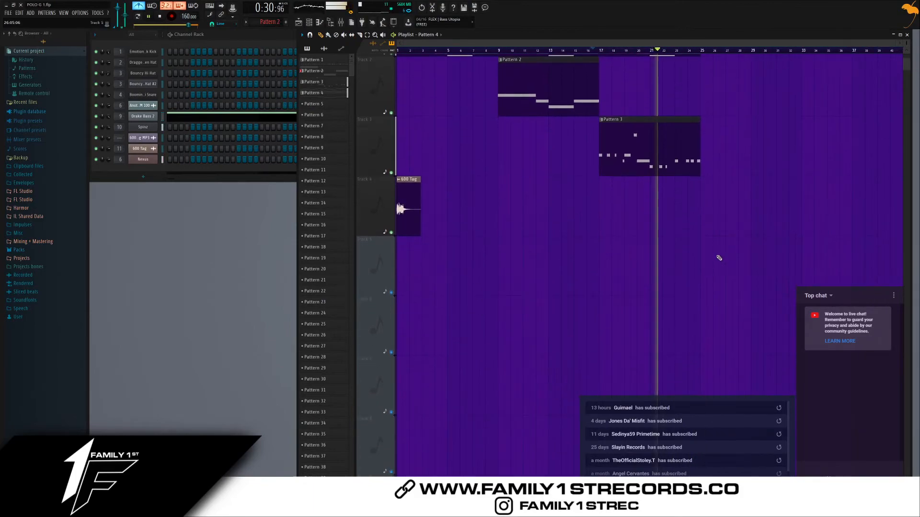
scroll(672, 252, up, 2)
scroll(671, 253, down, 1)
drag(494, 268, 405, 265)
click(391, 290)
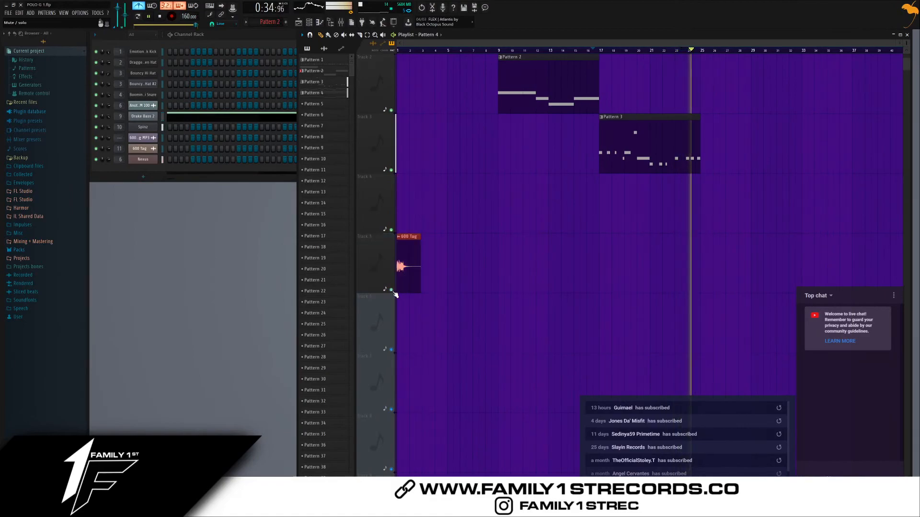
Duplicate the Pattern 4 and Pattern 3 clips of bar 17 to bar 25 and play from there
scroll(517, 267, up, 1)
drag(695, 271, 615, 93)
drag(613, 93, 715, 96)
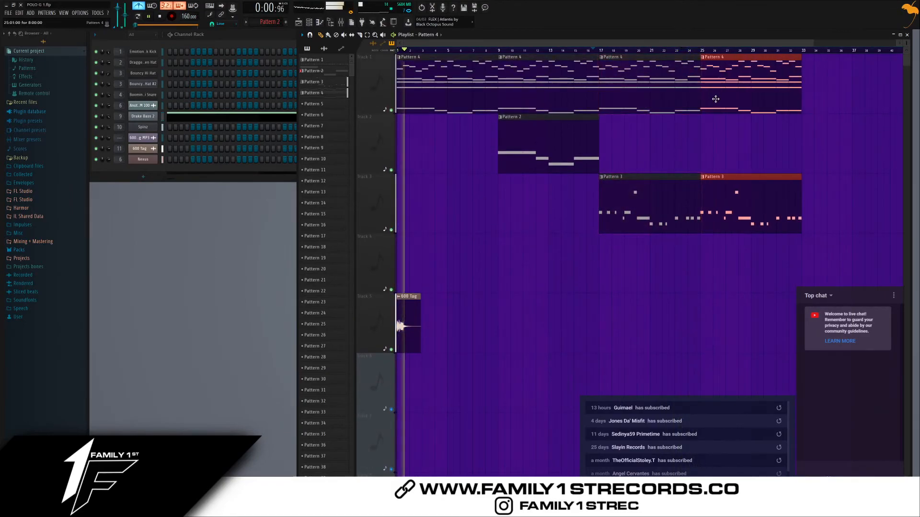
click(709, 49)
Duplicate the Pattern 4 and Pattern 3 clips of bars 17 to 32 so the copies start at bar 33
scroll(713, 206, down, 1)
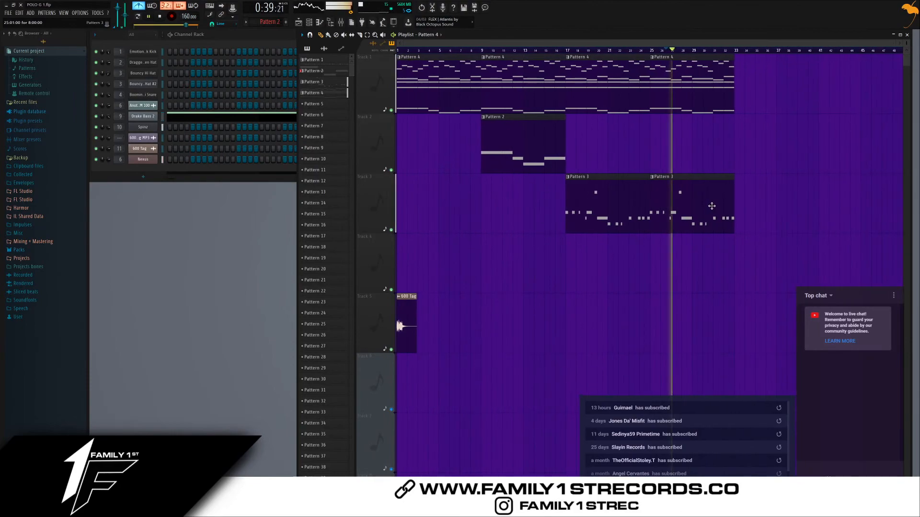
scroll(725, 206, down, 4)
scroll(724, 205, up, 6)
scroll(716, 195, down, 1)
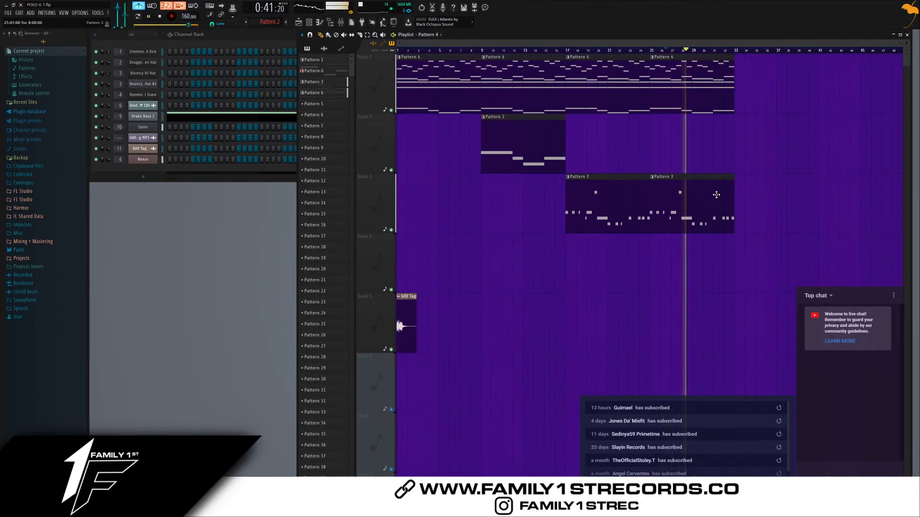
drag(715, 264, 604, 98)
drag(604, 98, 773, 100)
scroll(733, 178, down, 1)
scroll(733, 179, down, 1)
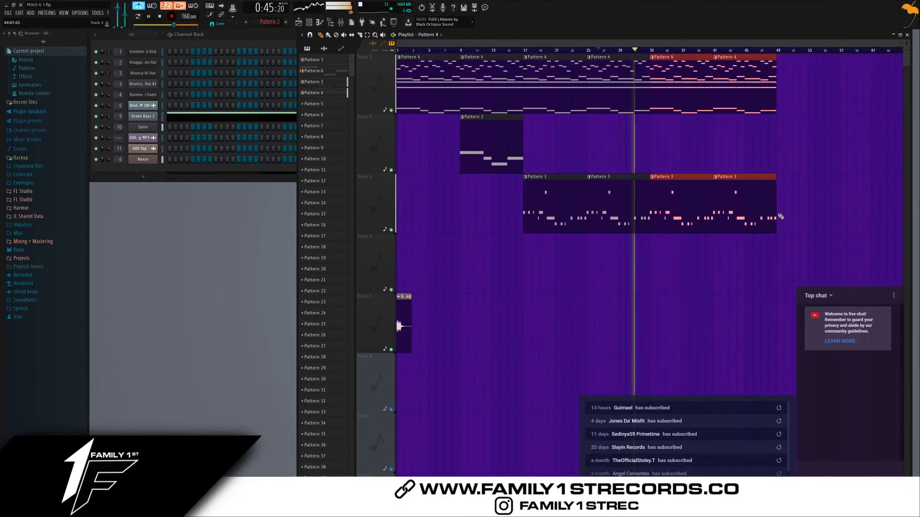
Remove the Pattern 4 and Pattern 3 clips at bar 41 and copy the bar 33 pair there again
right_click(755, 211)
right_click(744, 70)
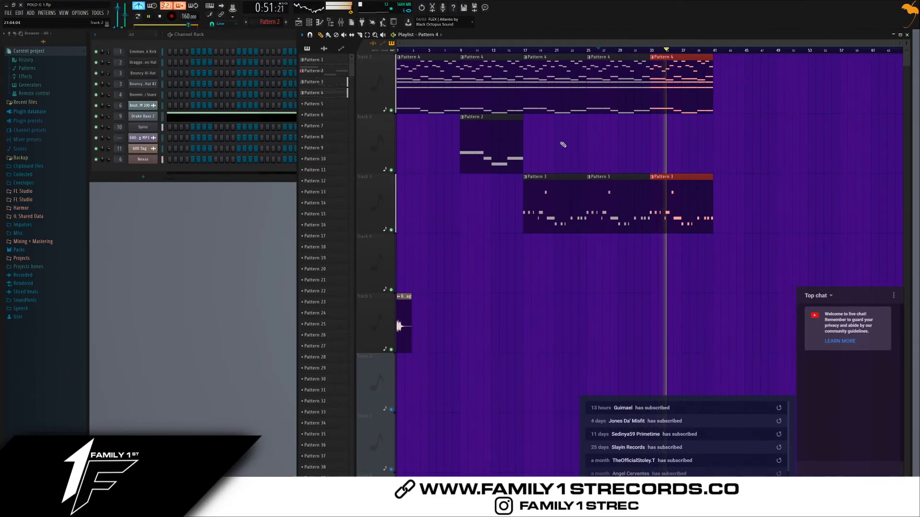
drag(671, 119, 669, 98)
drag(670, 101, 733, 103)
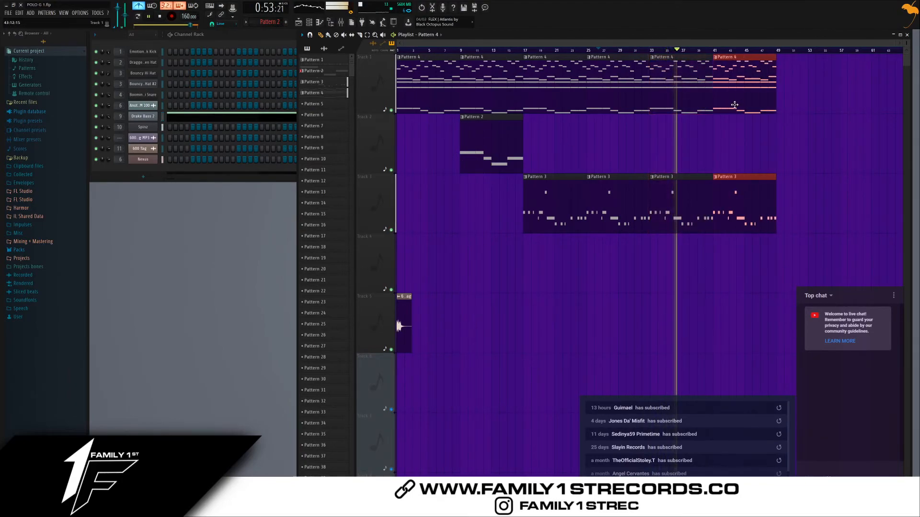
Copy the Pattern 4 and Pattern 2 clips of bar 9 to bars 49 and 57
drag(473, 211, 786, 100)
drag(497, 140, 478, 89)
drag(479, 91, 823, 104)
scroll(542, 197, down, 1)
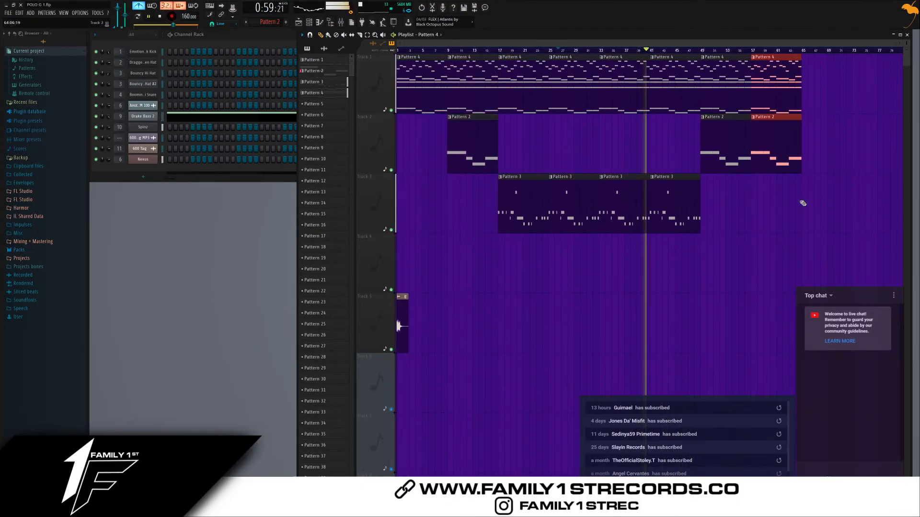
Move all Pattern 2 and Pattern 3 clips down one track, onto Tracks 3 and 4
drag(803, 230, 461, 115)
drag(470, 163, 471, 243)
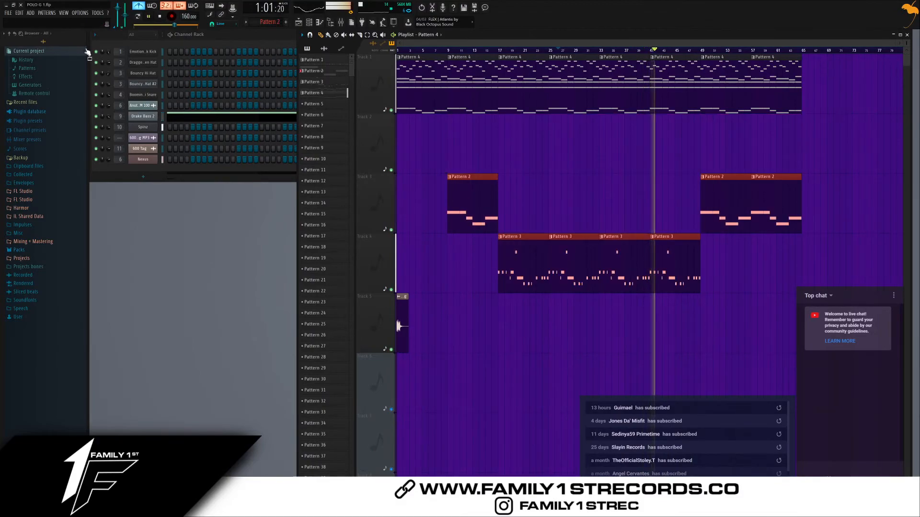
click(299, 25)
click(300, 25)
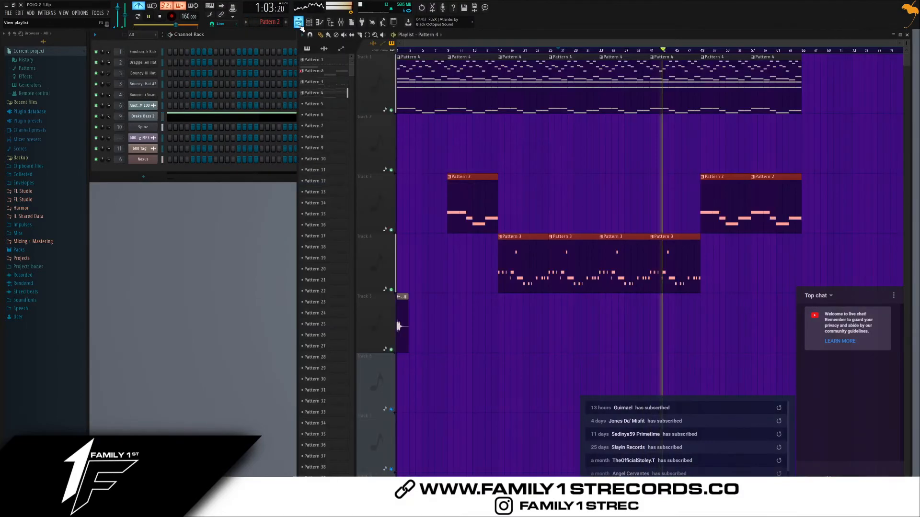
Select Pattern 1 and fill the empty Track 2 with its clips from bar 17 through bar 48
click(310, 24)
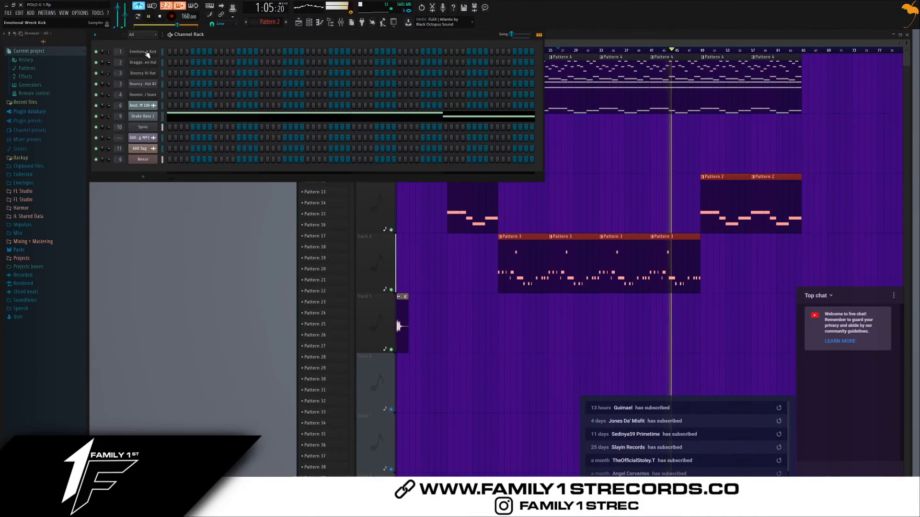
scroll(267, 22, up, 1)
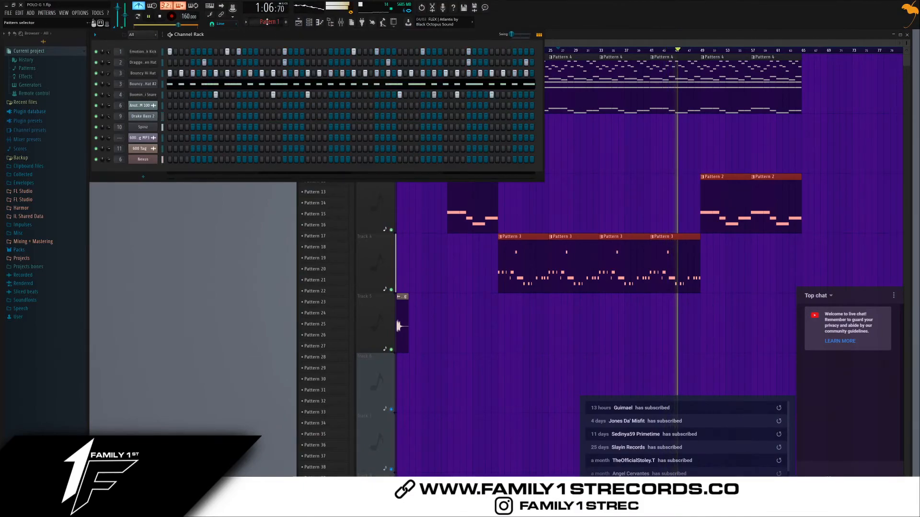
click(667, 195)
mouse_move(500, 149)
mouse_down()
mouse_move(588, 149)
mouse_move(485, 149)
mouse_up()
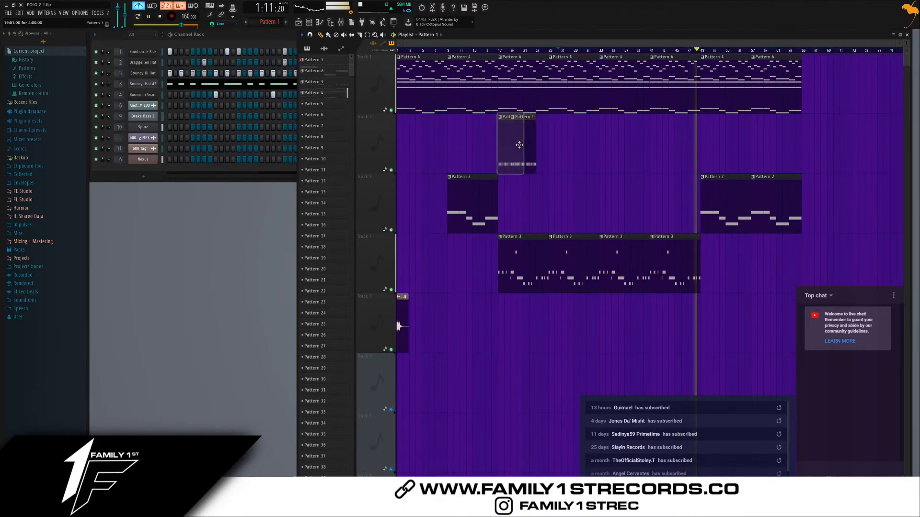
click(532, 147)
drag(564, 150, 514, 149)
drag(515, 150, 649, 150)
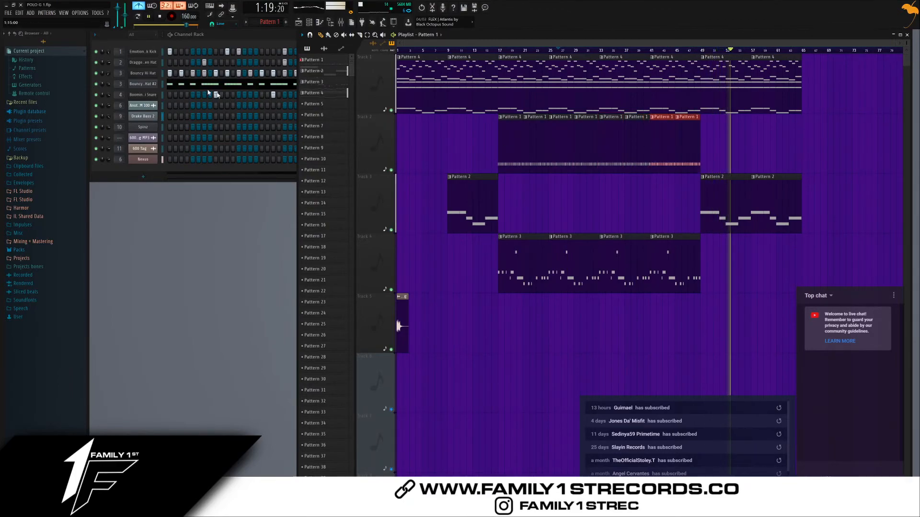
Show the mixer, return to the playlist and play the arrangement's Pattern 3 section
click(111, 164)
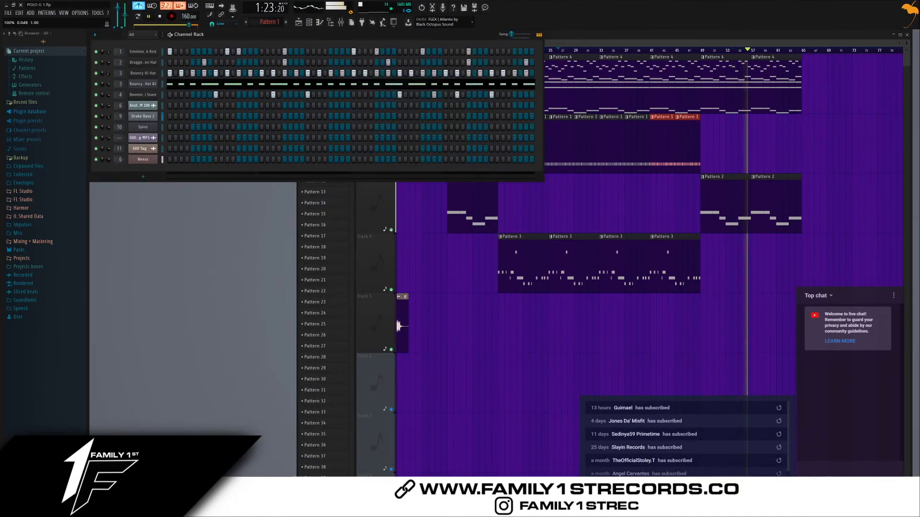
key(F9)
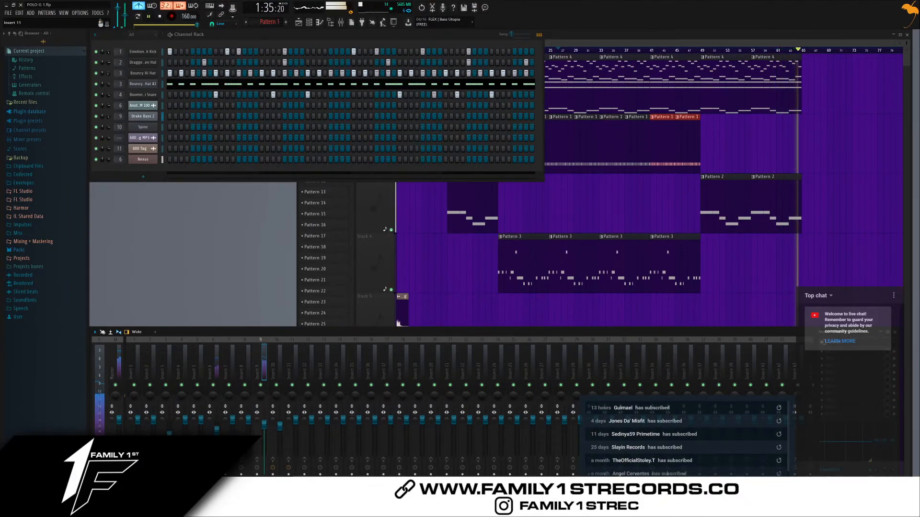
click(579, 34)
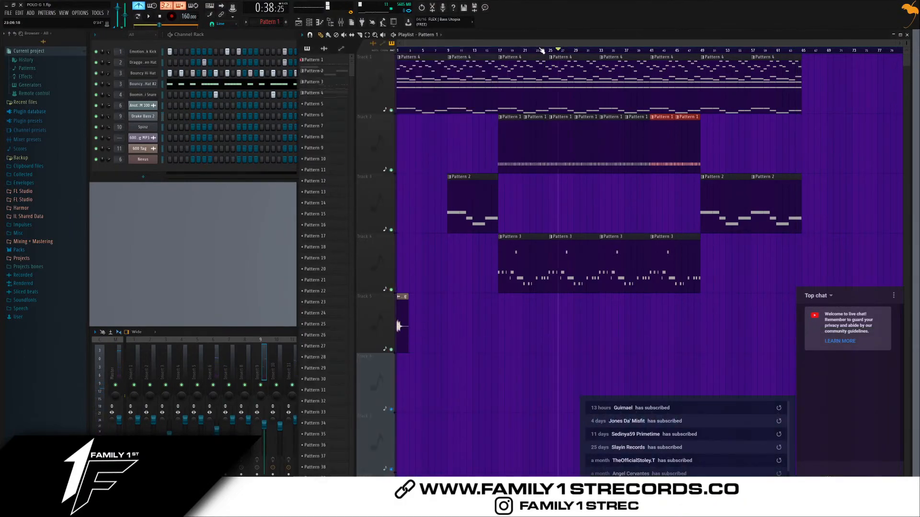
key(space)
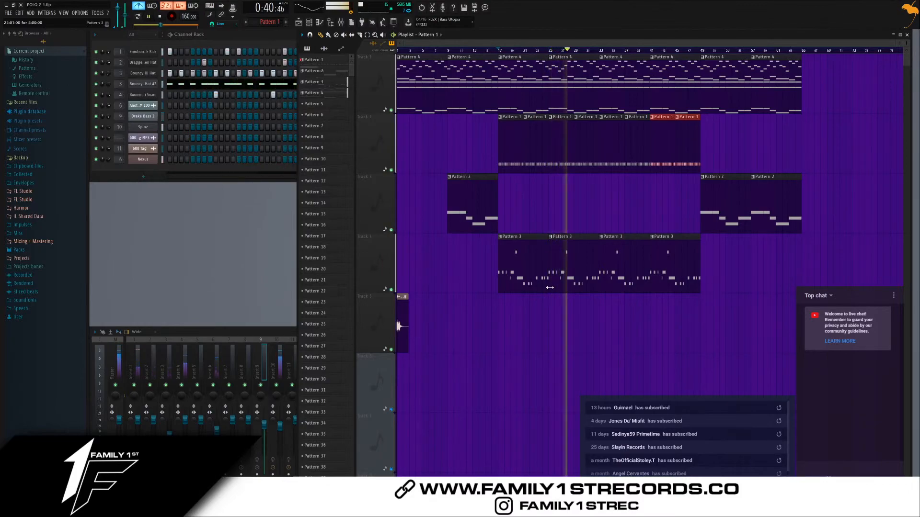
Open Pattern 3's Spinz notes in the piano roll, solo the Spinz channel and listen to its opening bars
double_click(547, 274)
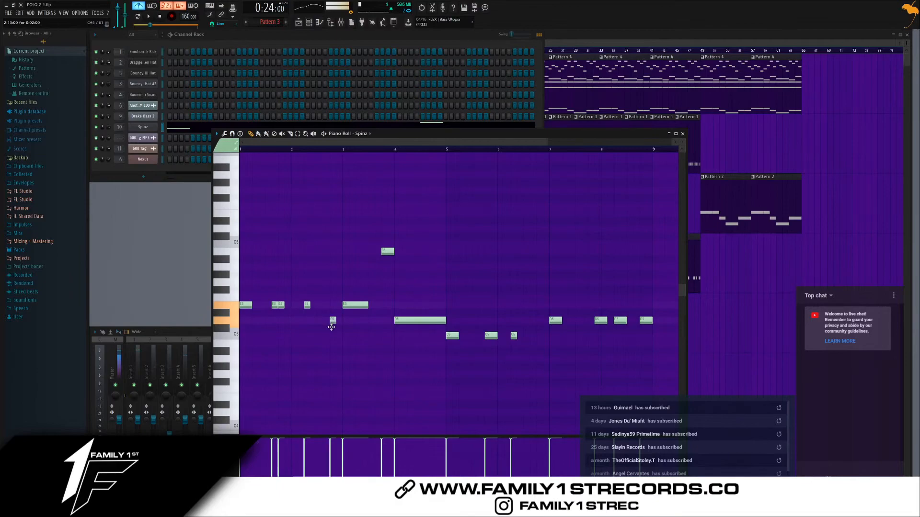
key(space)
right_click(95, 127)
click(109, 133)
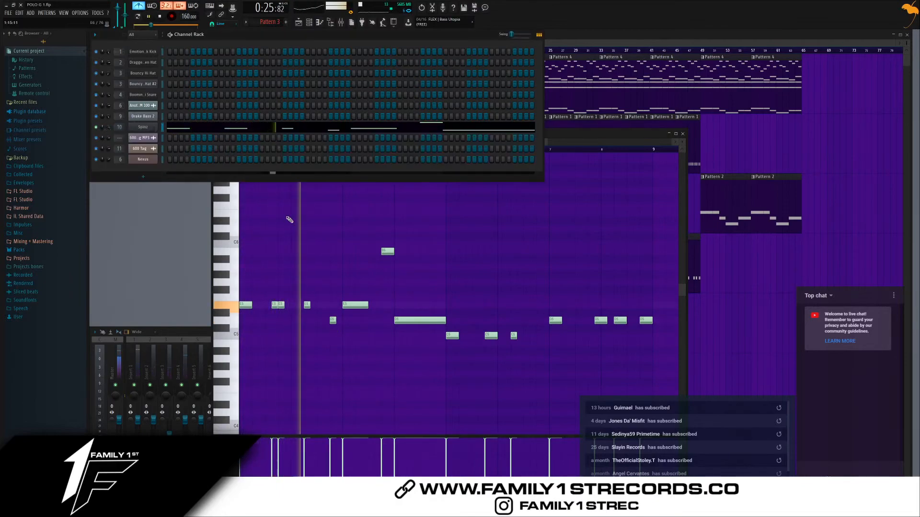
key(space)
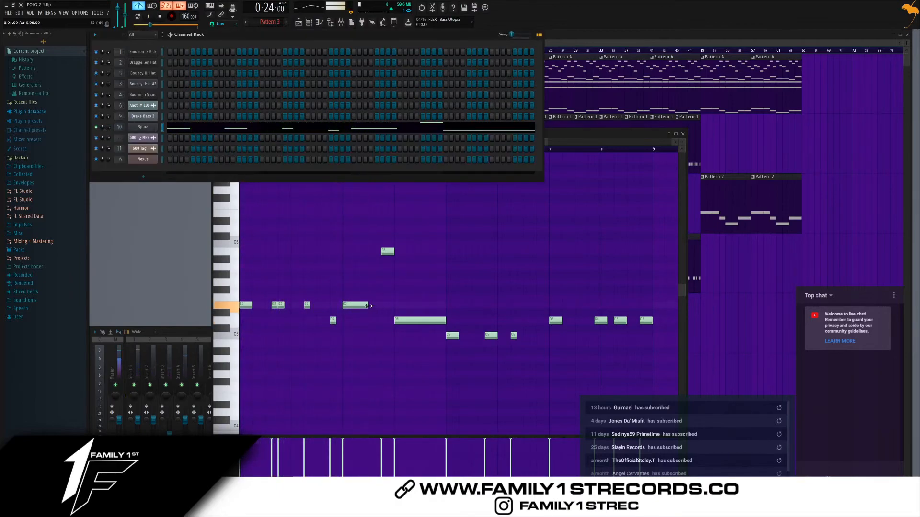
Shorten the E5 note at bar 3 to a quarter bar, add a quarter-bar E5 note at 3:09 and play it back
drag(367, 307, 359, 306)
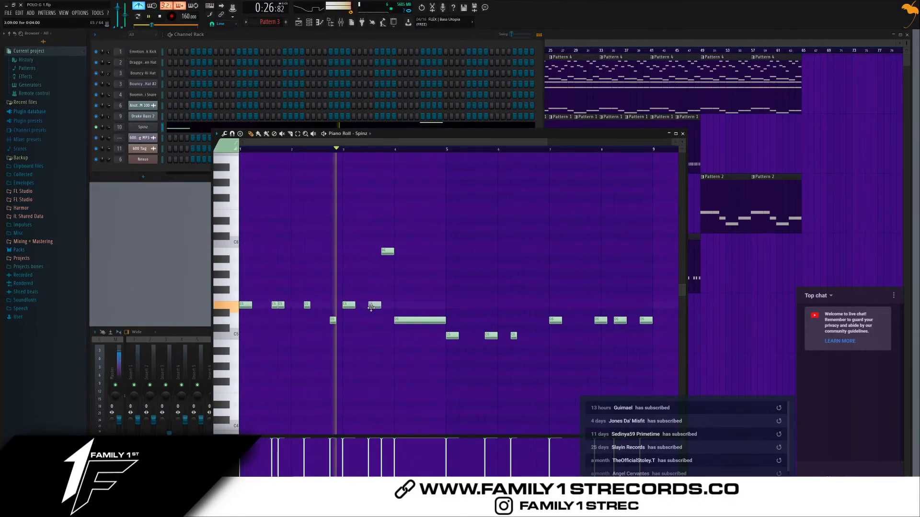
click(320, 149)
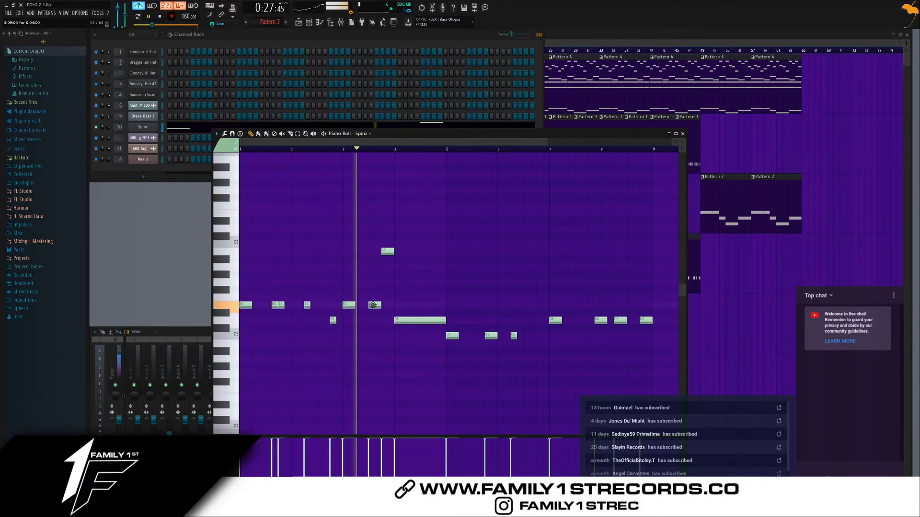
key(space)
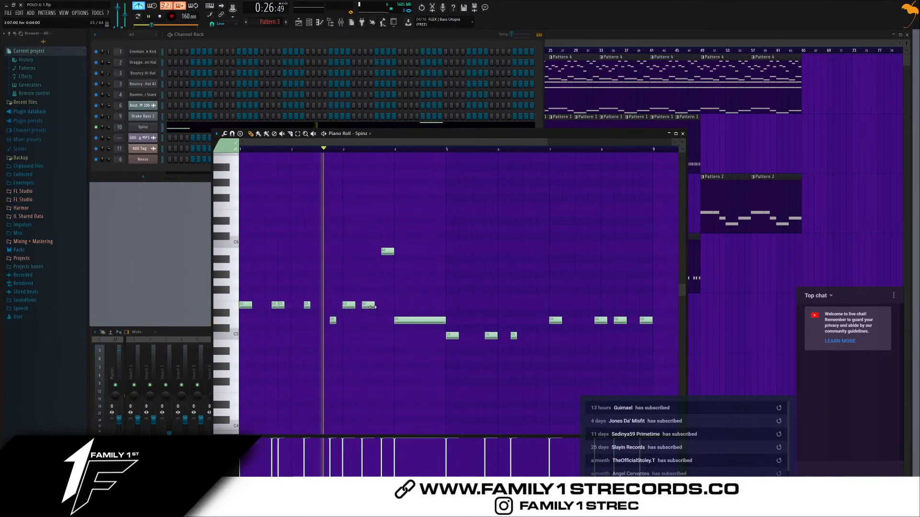
Audition bar 3 and shift its second E5 note so that it starts at 3:11
key(space)
key(space)
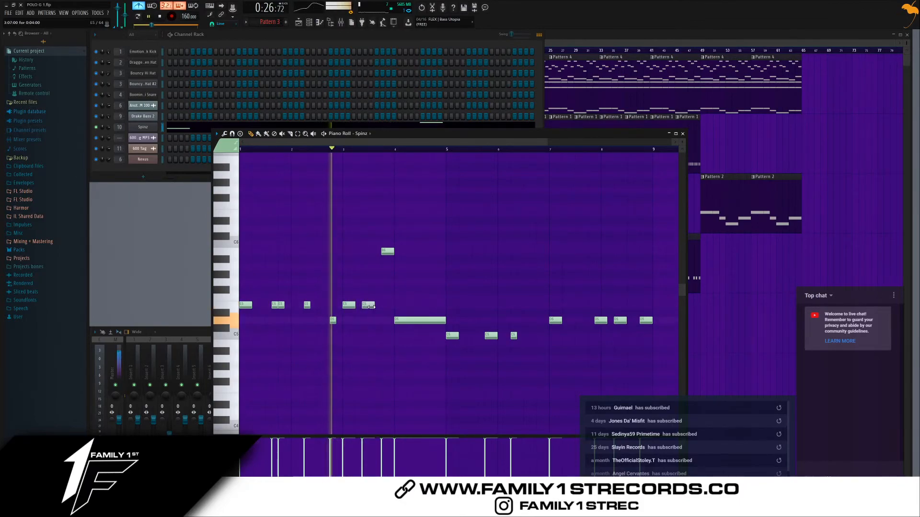
drag(371, 307, 380, 308)
key(space)
key(space)
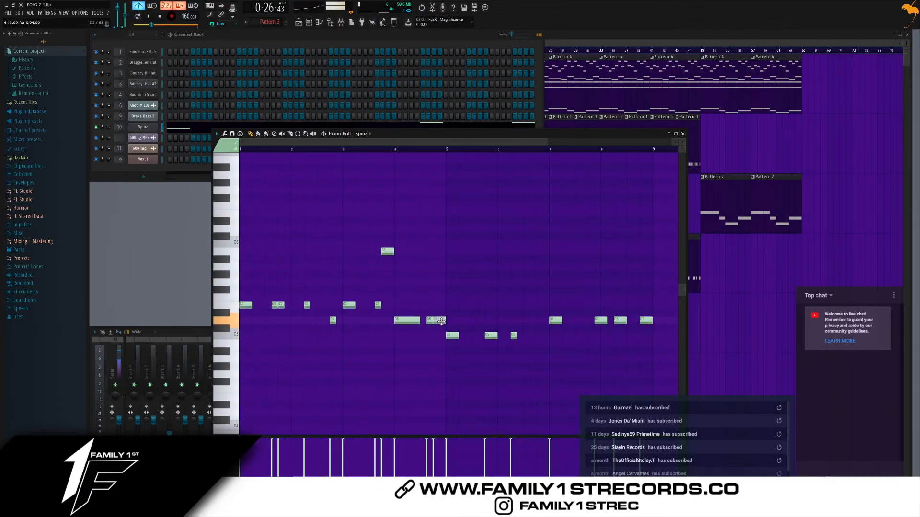
Raise the quarter-bar D5 note at 4:13 to A5 and play the part back
key(space)
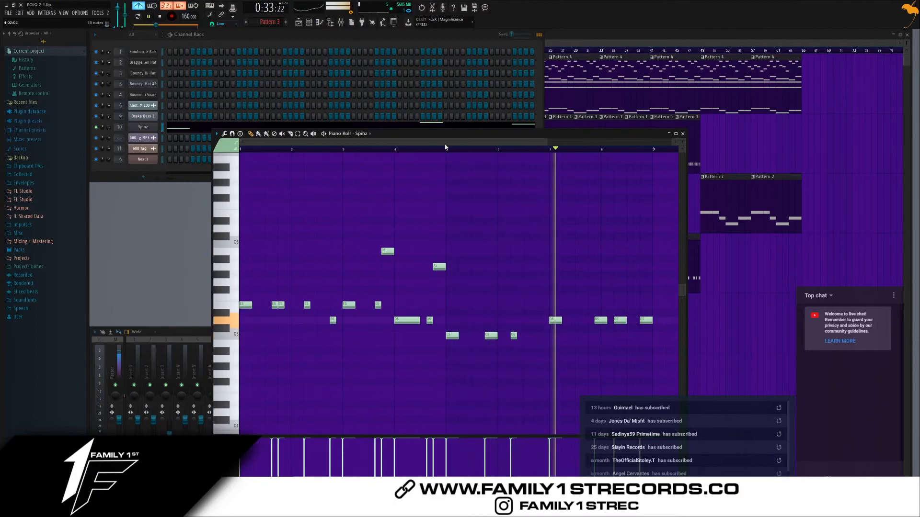
scroll(513, 360, up, 1)
scroll(514, 357, up, 1)
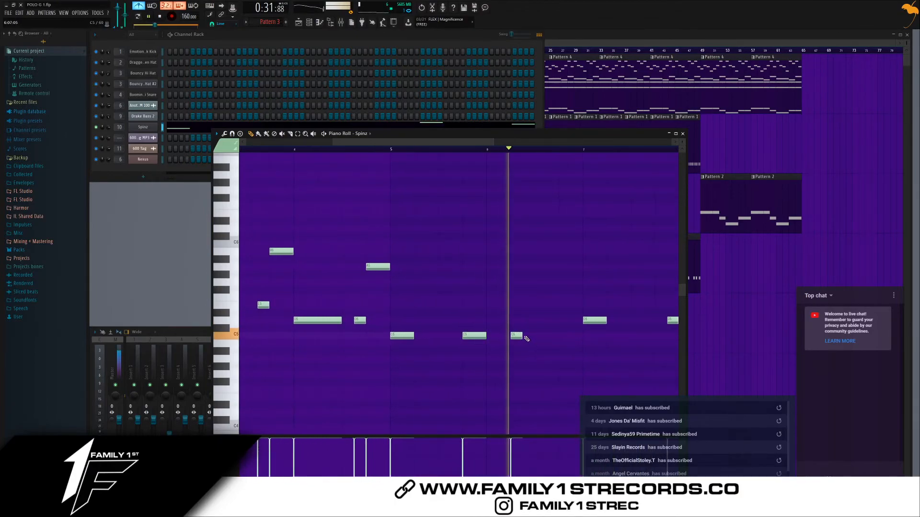
Rework the short C5 note in bar 6 into two sixteenth notes, A4 at 6:03 and C5 at 6:05
key(space)
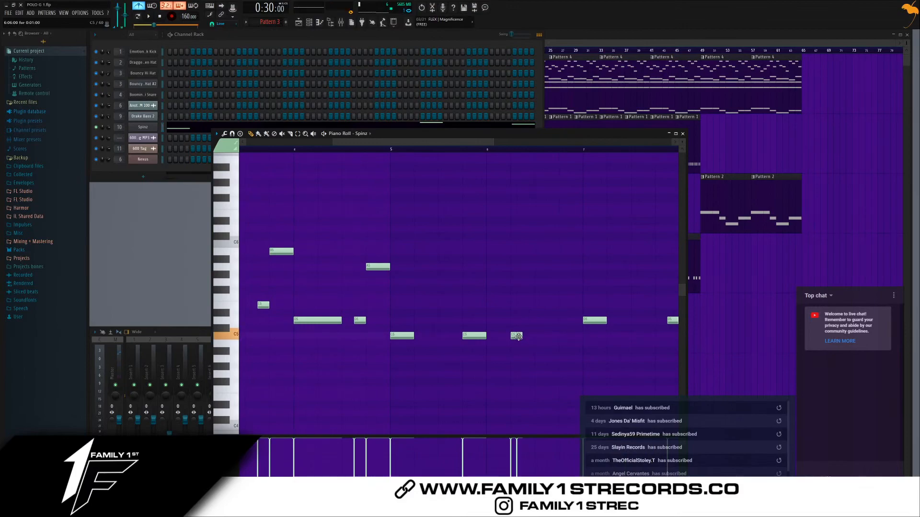
key(space)
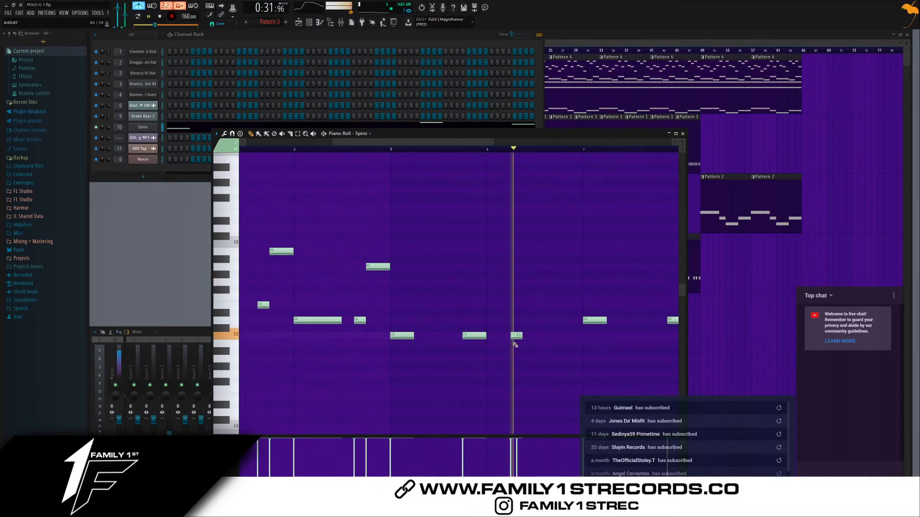
scroll(535, 347, up, 1)
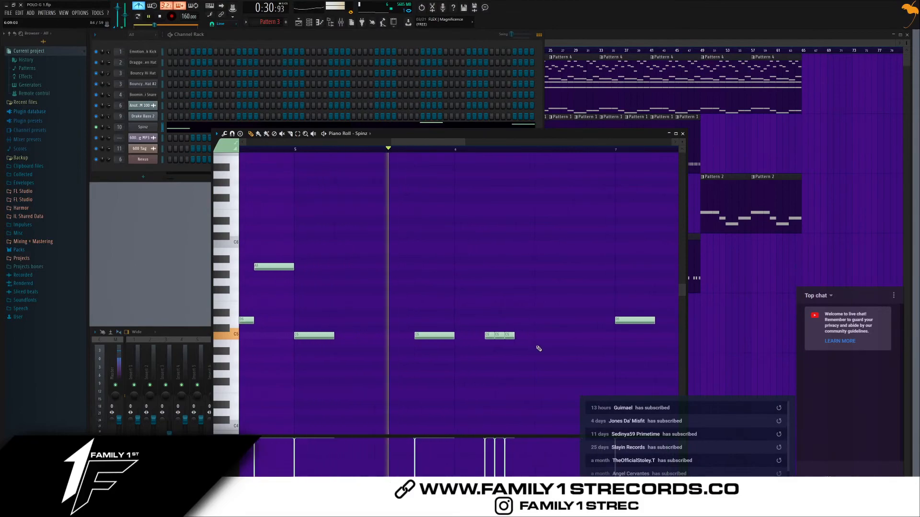
scroll(539, 349, up, 1)
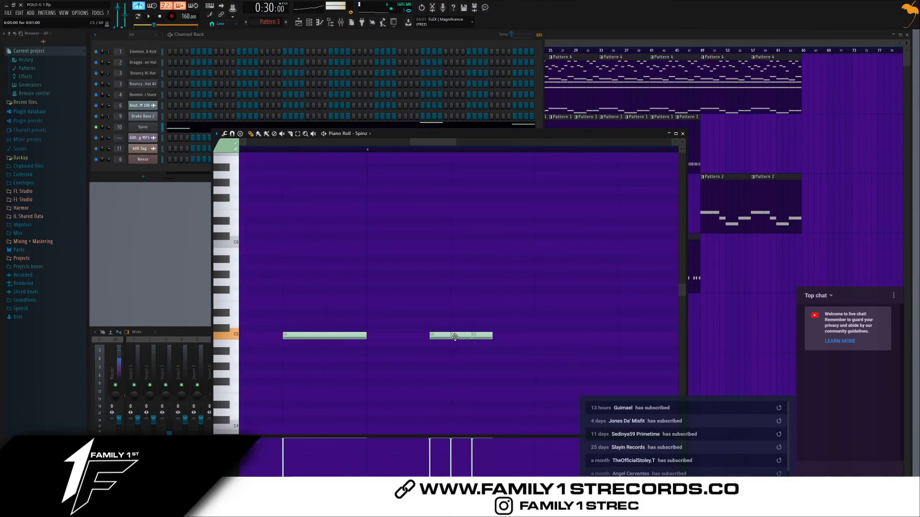
drag(461, 331, 461, 338)
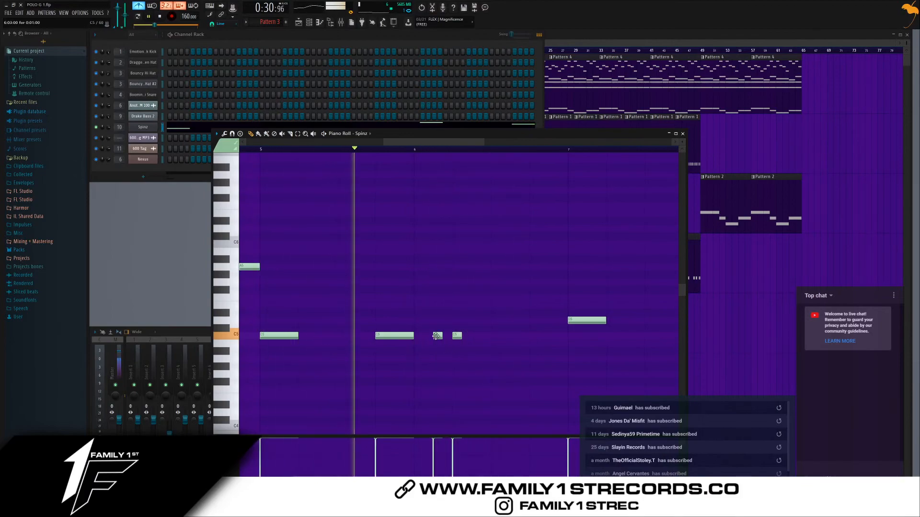
click(436, 359)
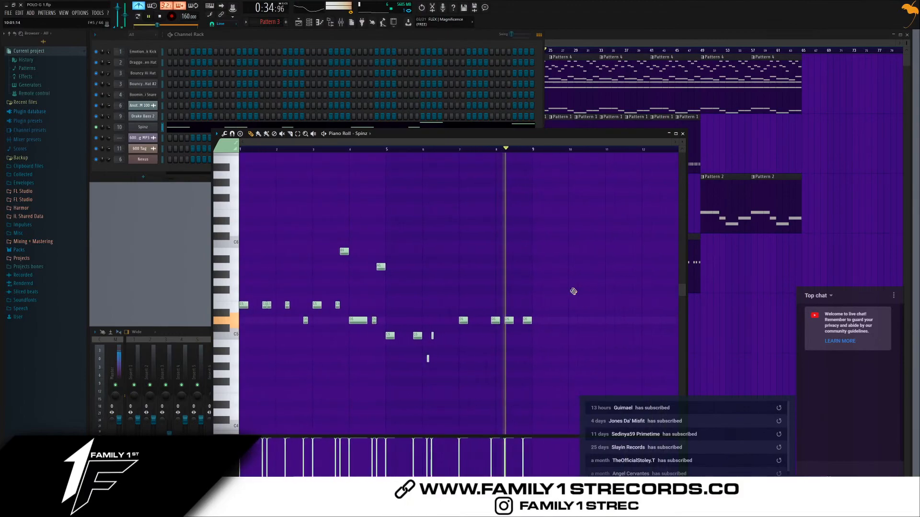
Close the piano roll, unsolo the Spinz channel and play the full arrangement from bar 17
click(681, 134)
key(space)
click(567, 48)
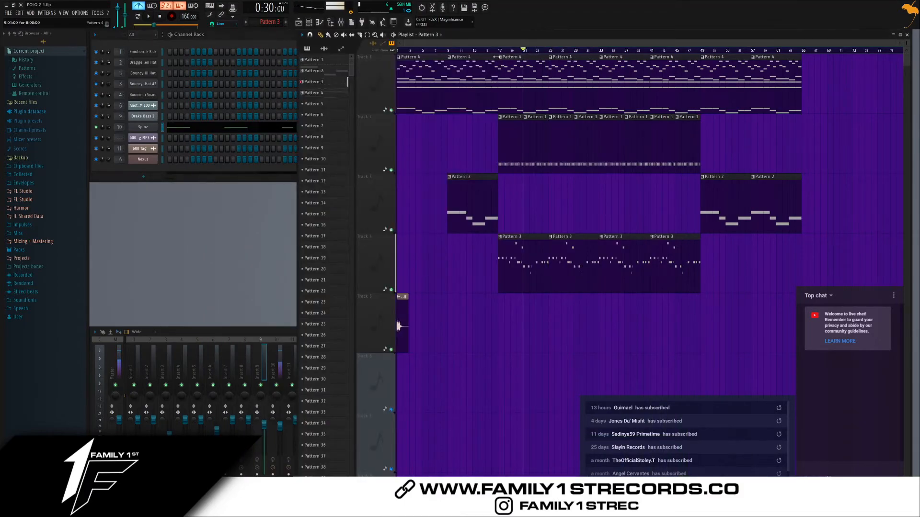
click(101, 128)
key(space)
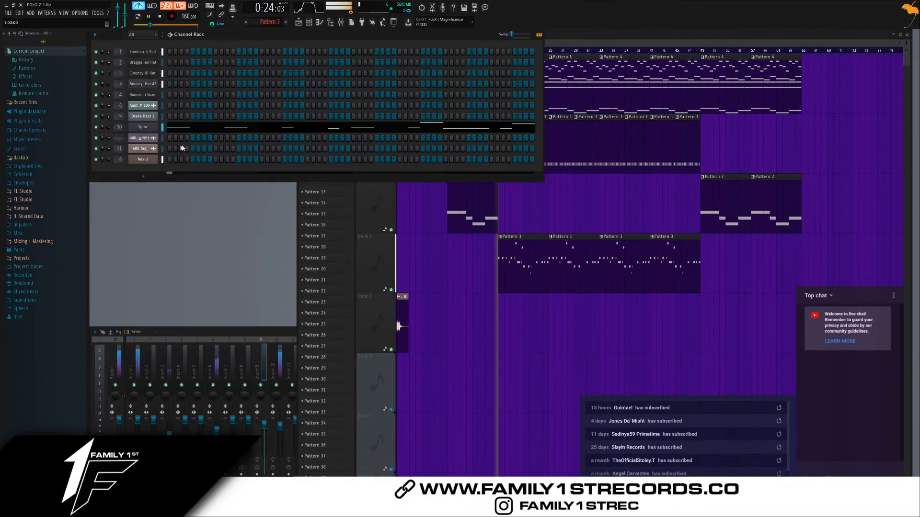
Open the Spinz notes during playback and set the Spinz channel volume to about 85%
click(582, 334)
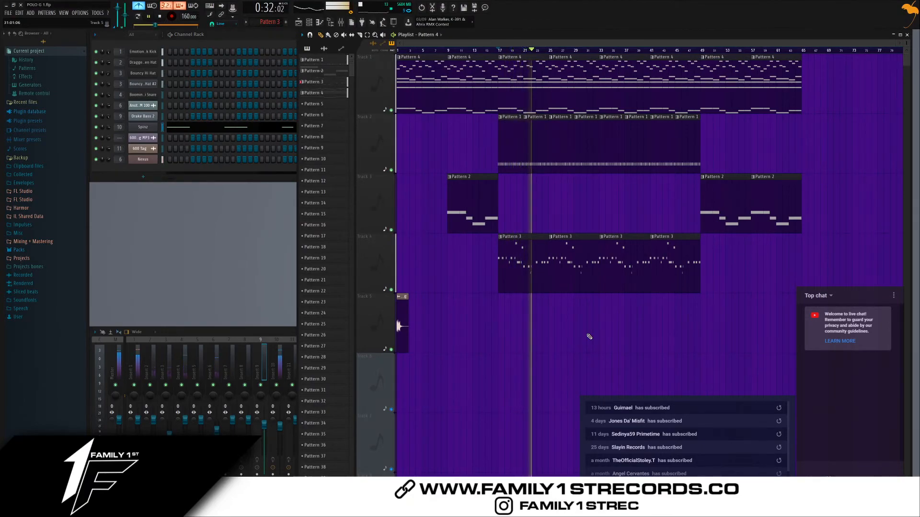
click(280, 425)
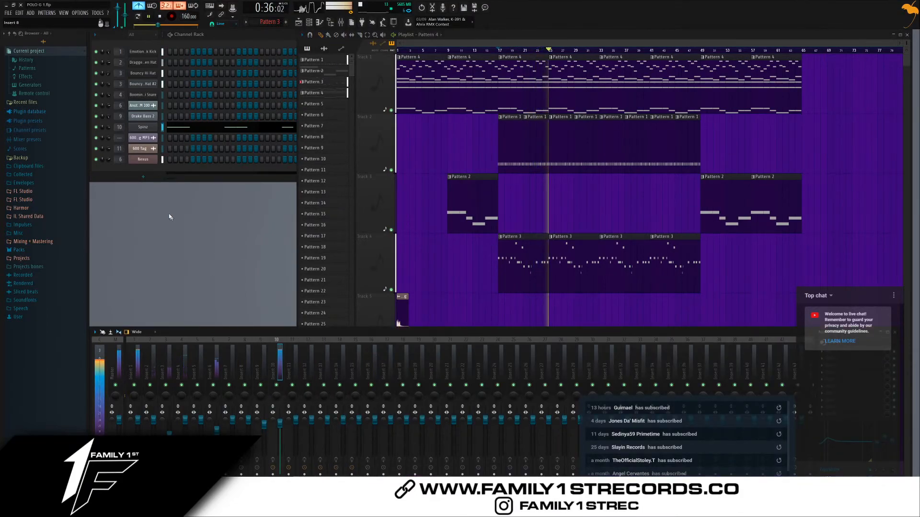
click(110, 135)
click(201, 129)
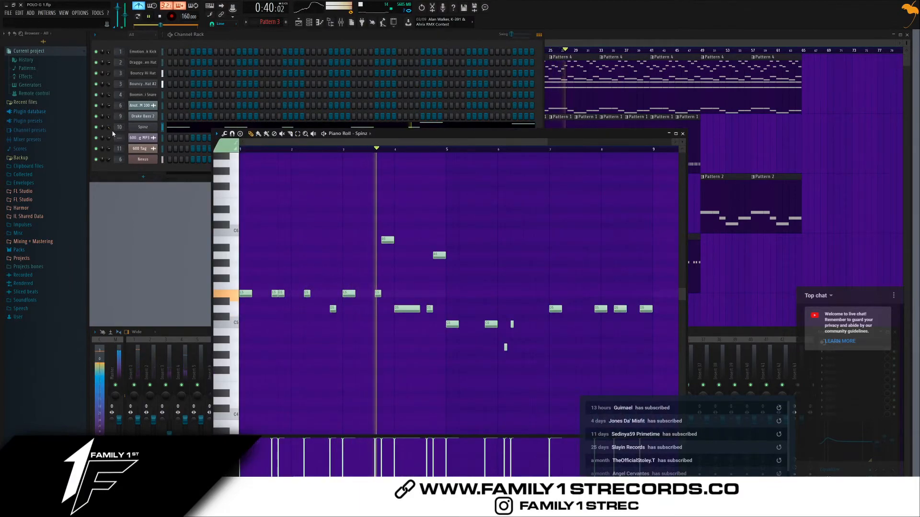
click(283, 41)
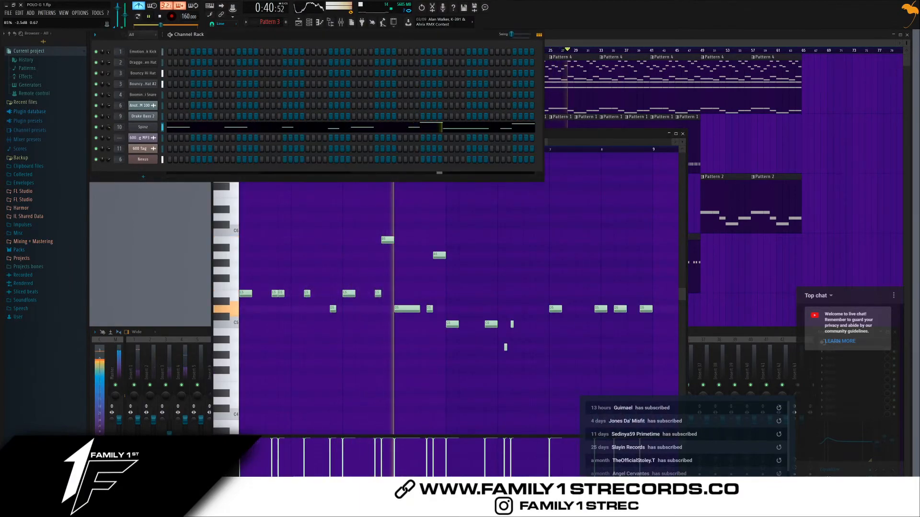
Rearrange bars 33 to 48 in the playlist so that Pattern 2 plays at bar 33 and Pattern 3 at bar 41
click(299, 23)
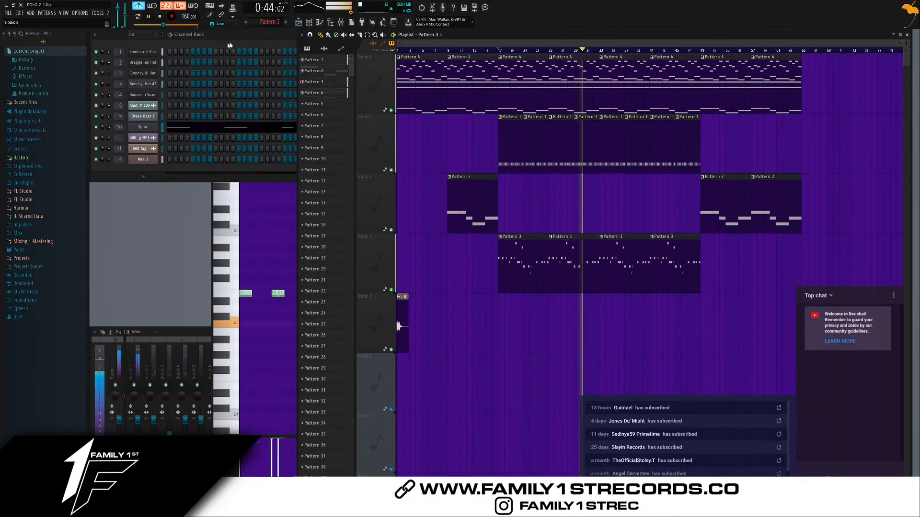
click(207, 63)
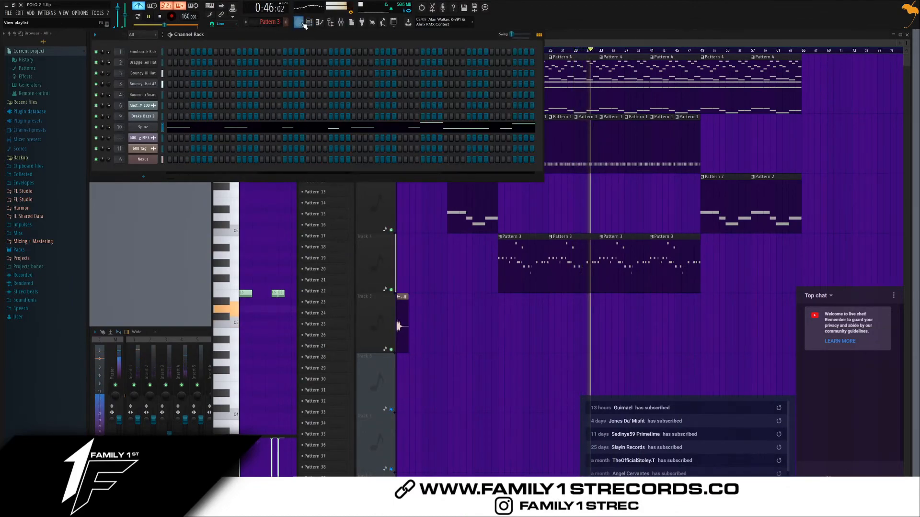
click(339, 25)
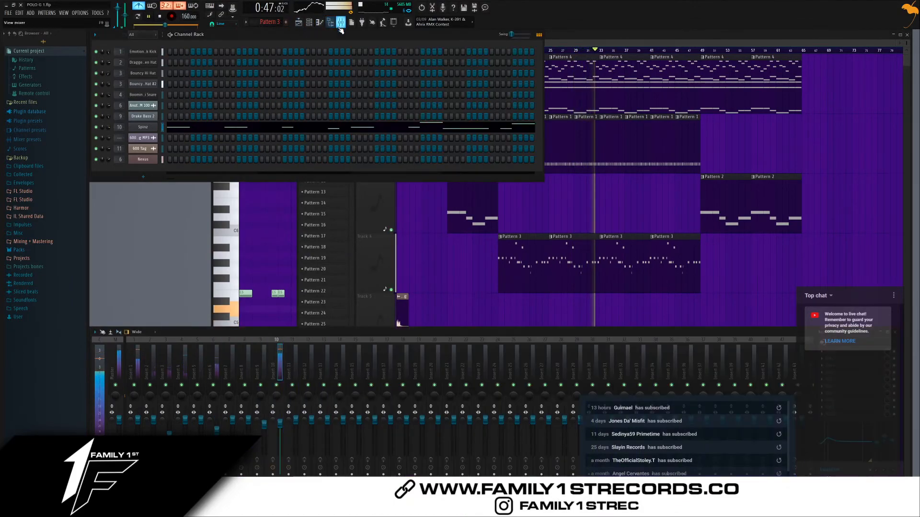
click(298, 24)
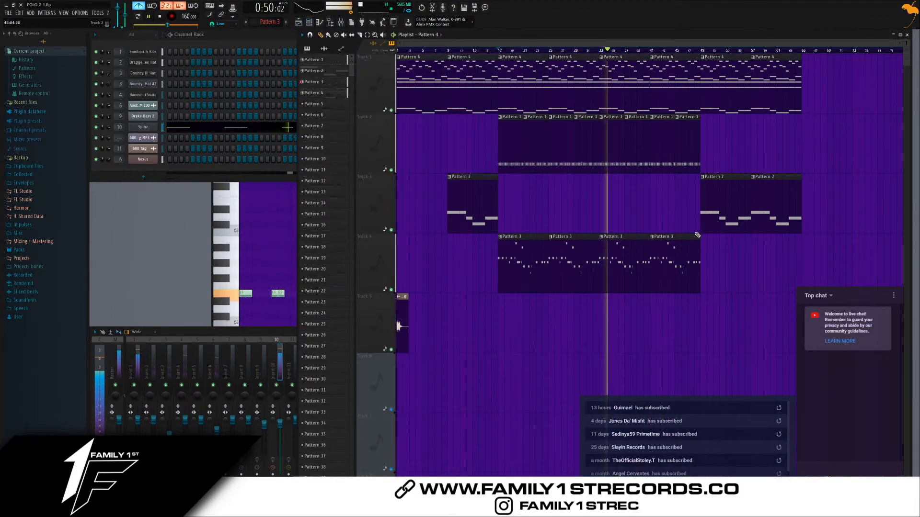
right_click(627, 253)
right_click(673, 253)
drag(822, 216, 738, 215)
drag(738, 218, 637, 219)
click(299, 23)
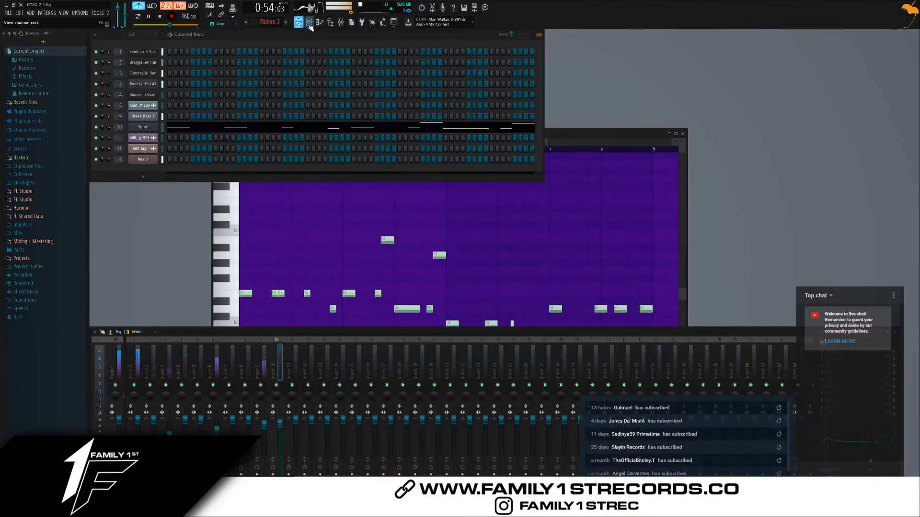
click(299, 23)
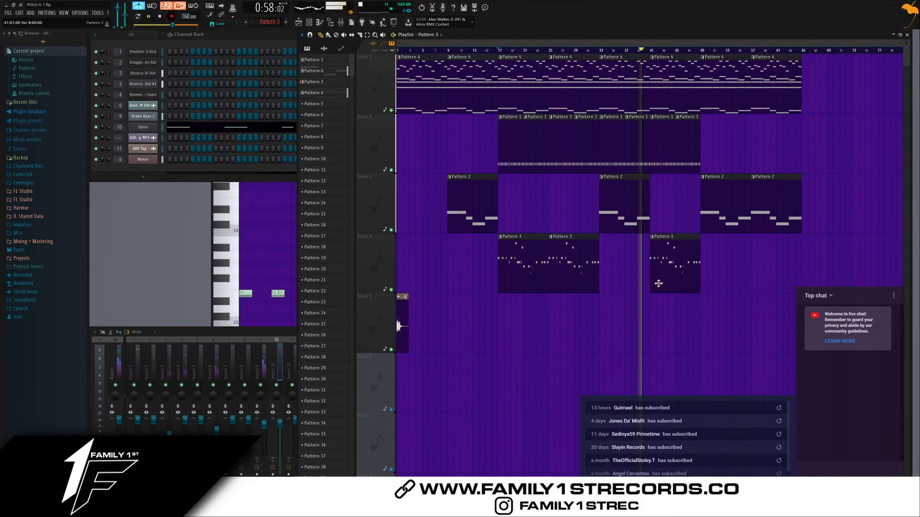
Review the playlist, channel rack and mixer while the rearranged section plays
click(299, 23)
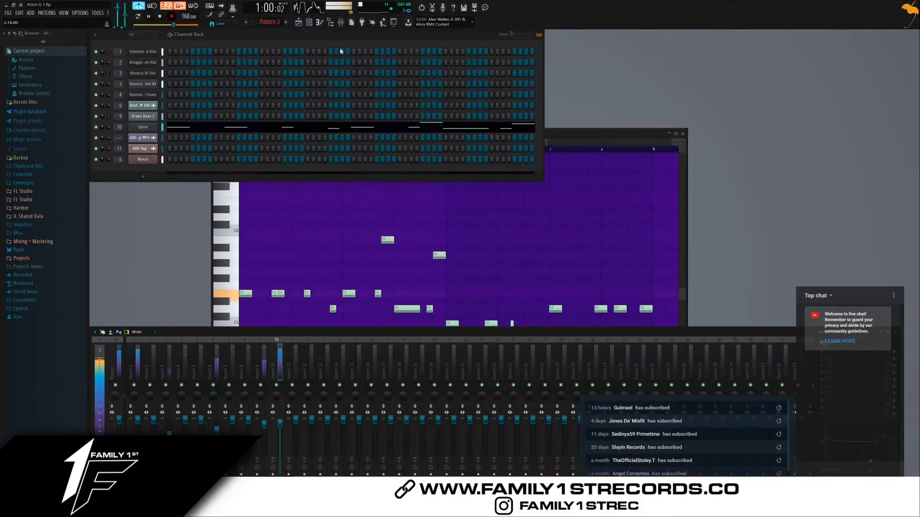
click(341, 23)
click(299, 23)
click(309, 24)
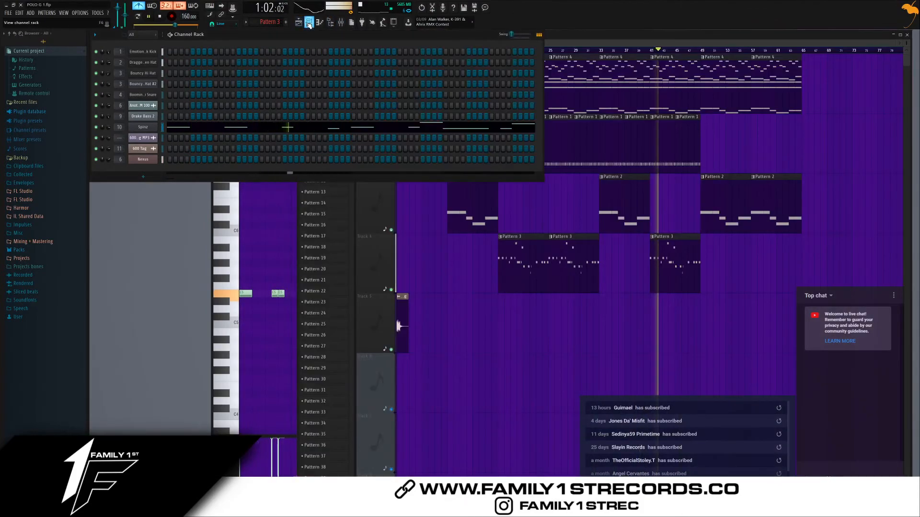
click(299, 23)
click(309, 23)
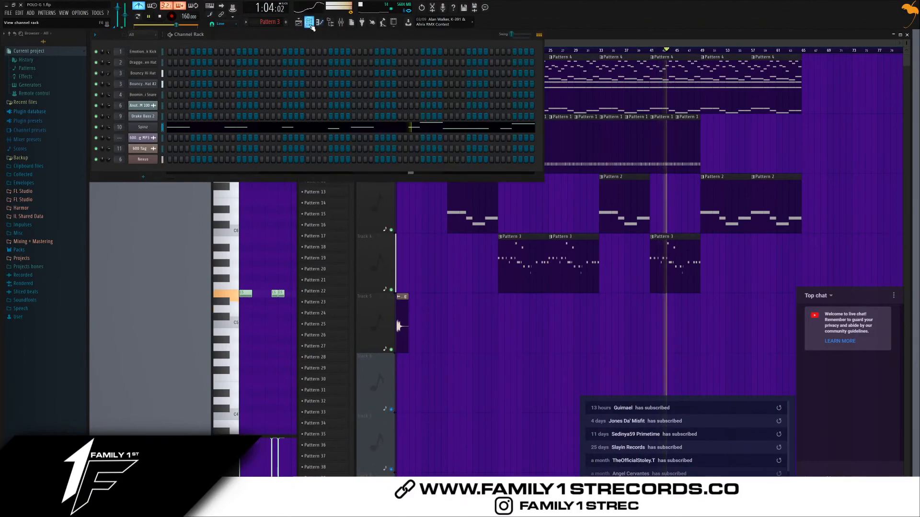
click(341, 23)
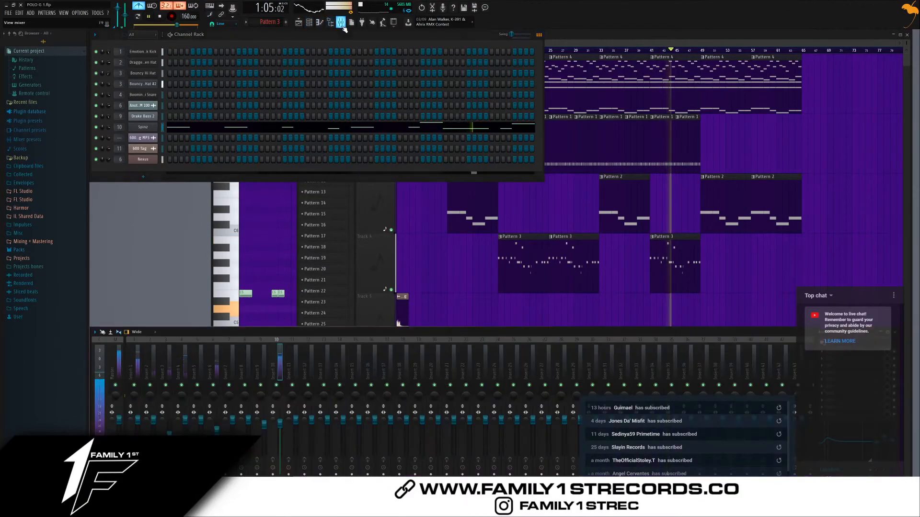
click(295, 23)
Switch to Pattern 1, audition its drums and add a kick hit at 3:11
scroll(269, 22, up, 2)
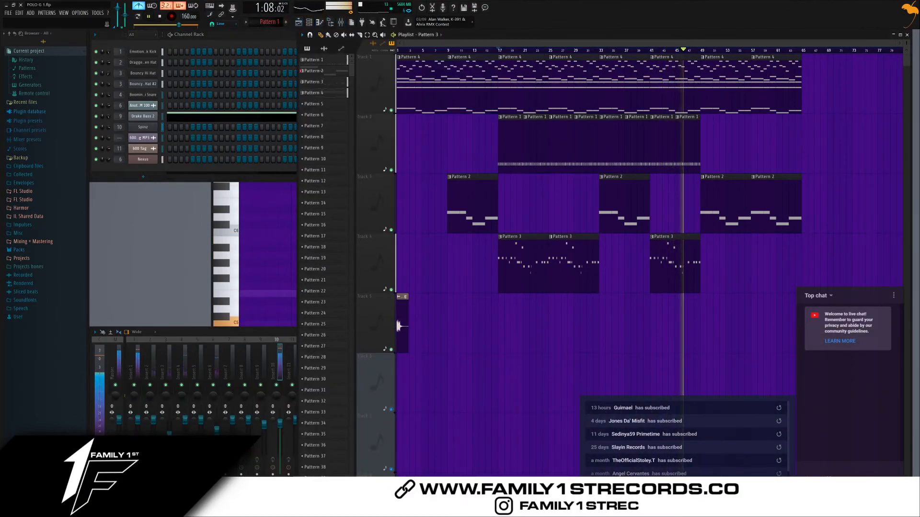
click(266, 44)
key(space)
key(space)
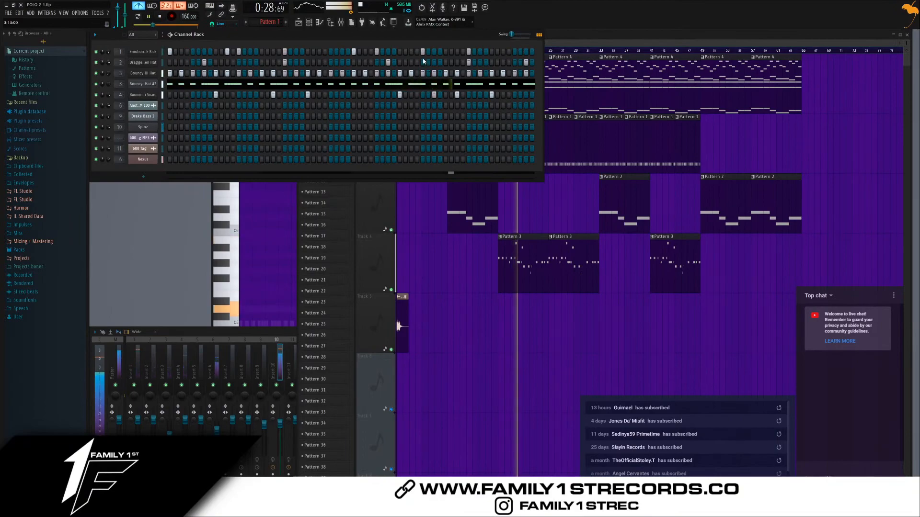
key(space)
key(space)
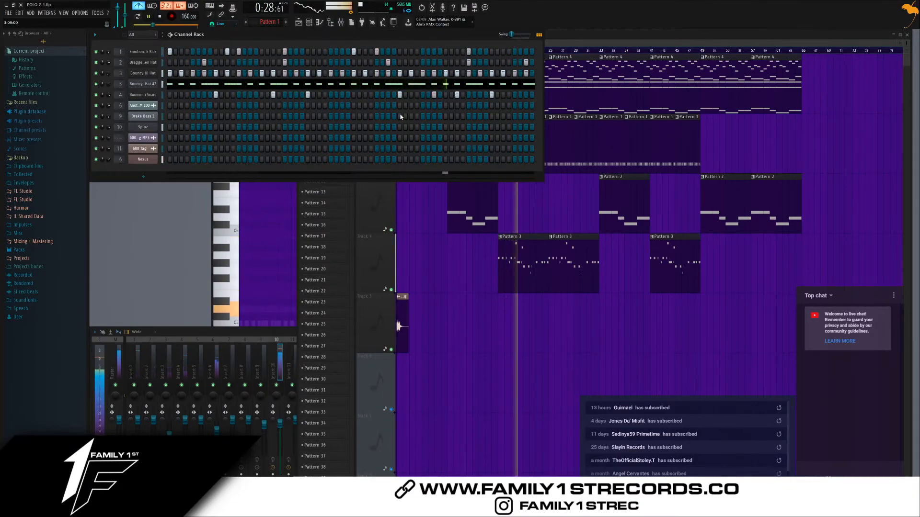
key(space)
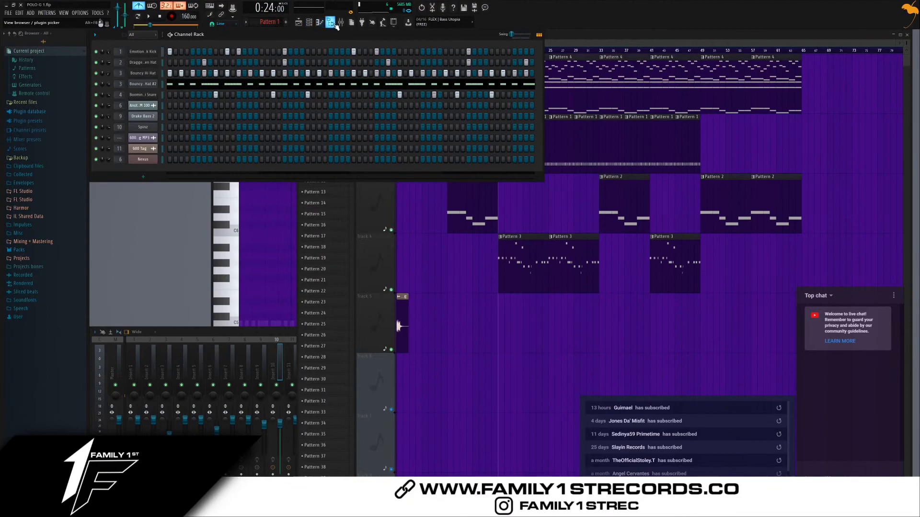
key(space)
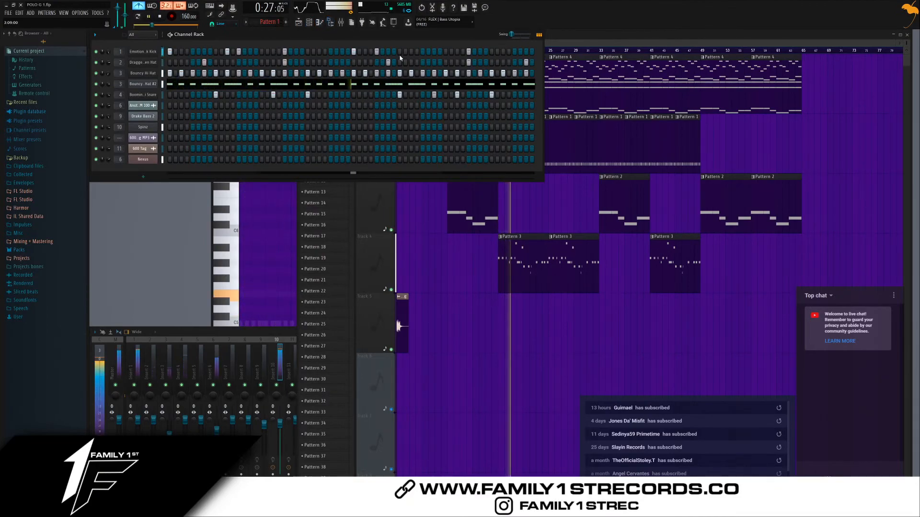
key(space)
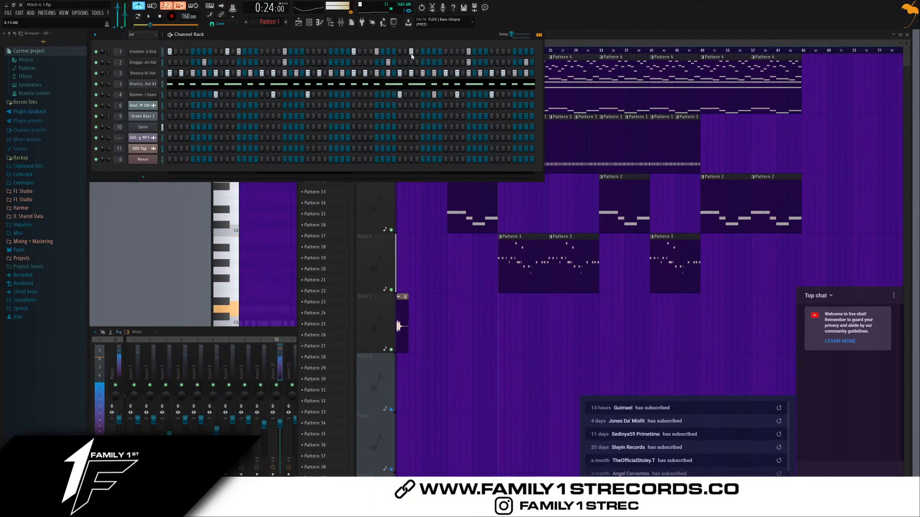
key(space)
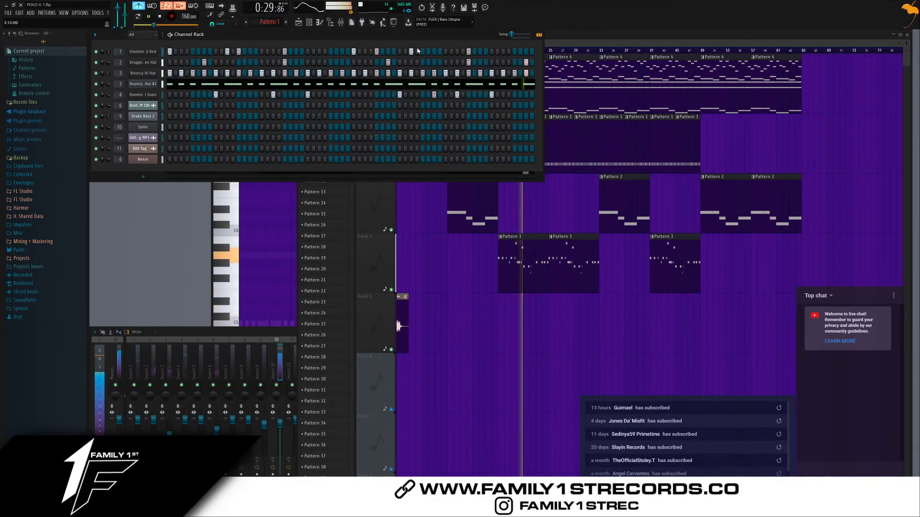
Open the Emotional Wreck Kick notes of Pattern 1 in the piano roll
click(145, 54)
right_click(145, 54)
click(168, 58)
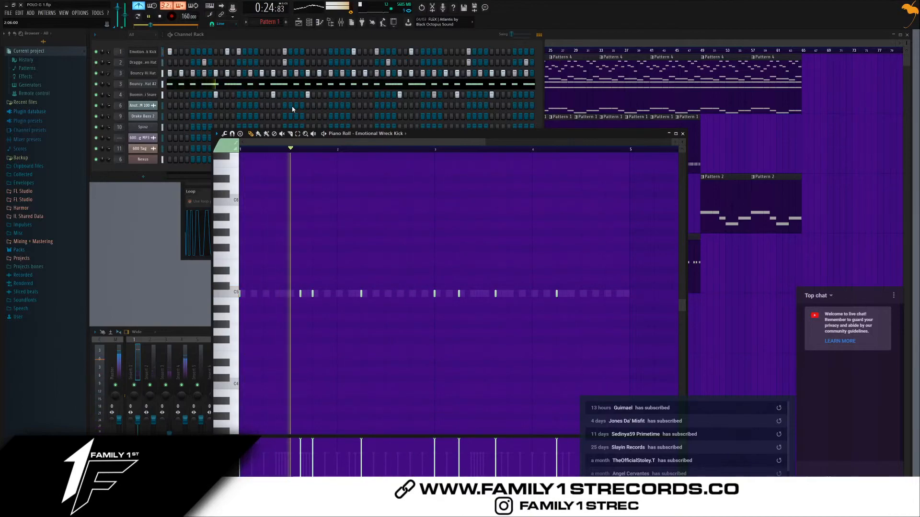
Add Boominati Snare hits at 2:11 and 4:14 and view the snare's notes in the piano roll
click(325, 104)
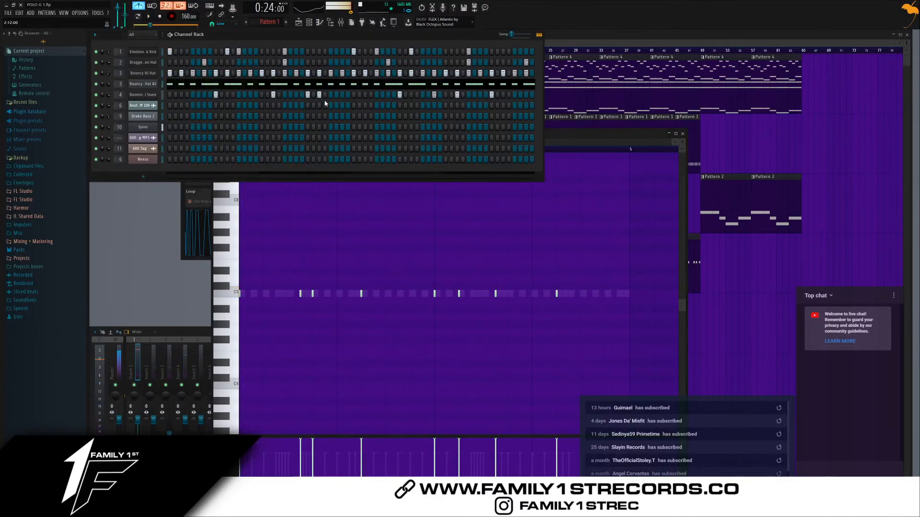
key(space)
right_click(147, 95)
click(184, 96)
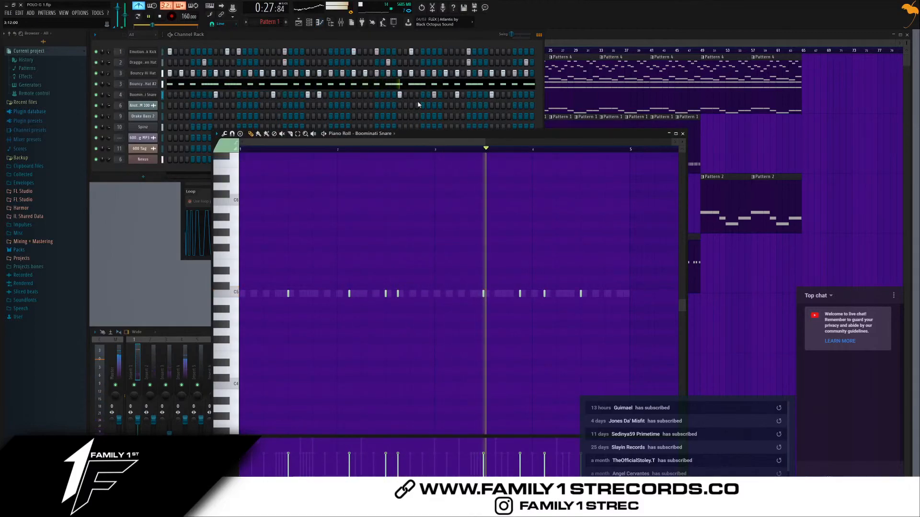
click(530, 106)
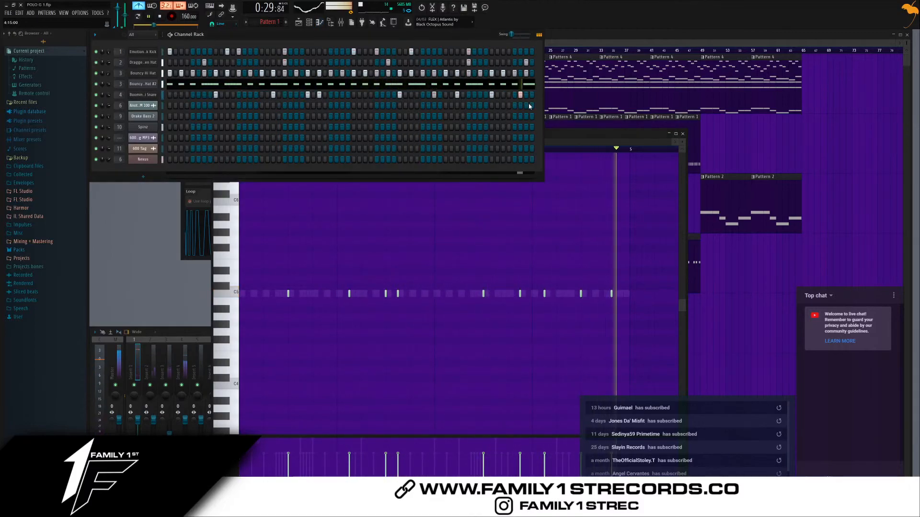
Move Pattern 1's last Boominati Snare hit to 4:15, close the piano roll and listen to the arrangement with the playlist in front
click(521, 95)
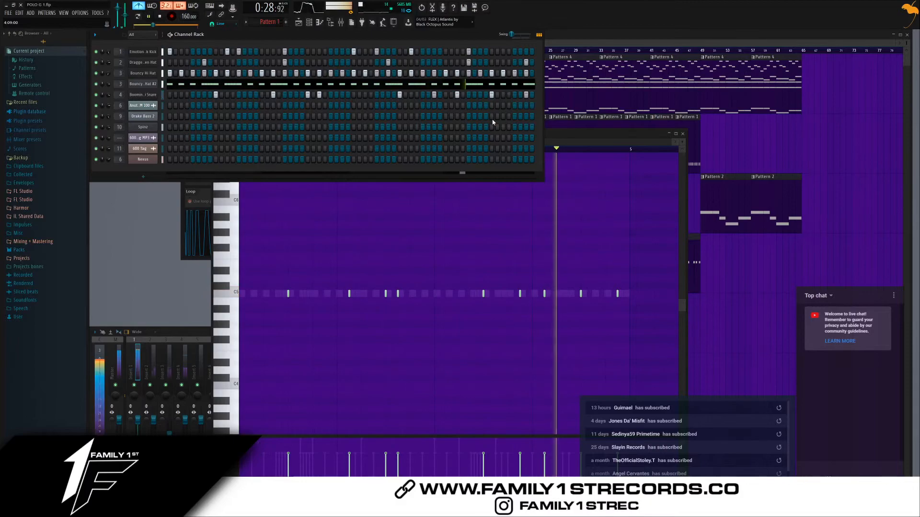
click(683, 135)
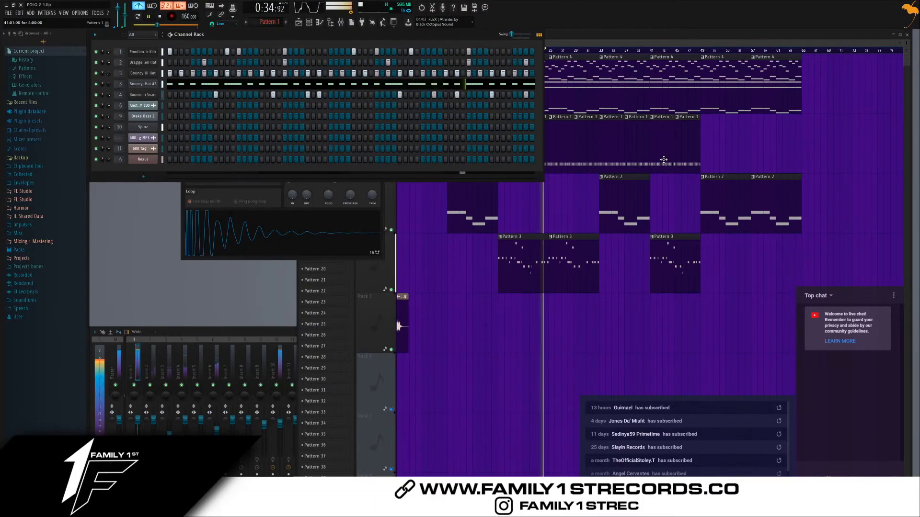
click(642, 35)
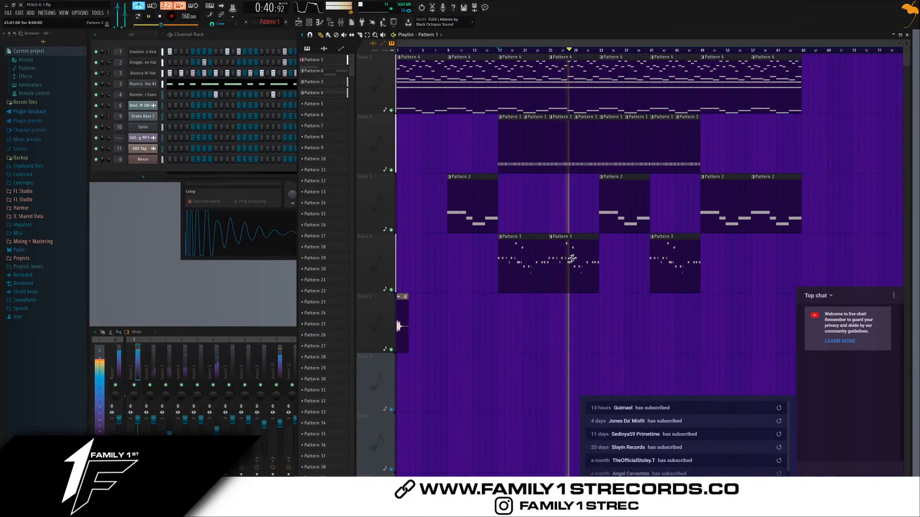
click(253, 344)
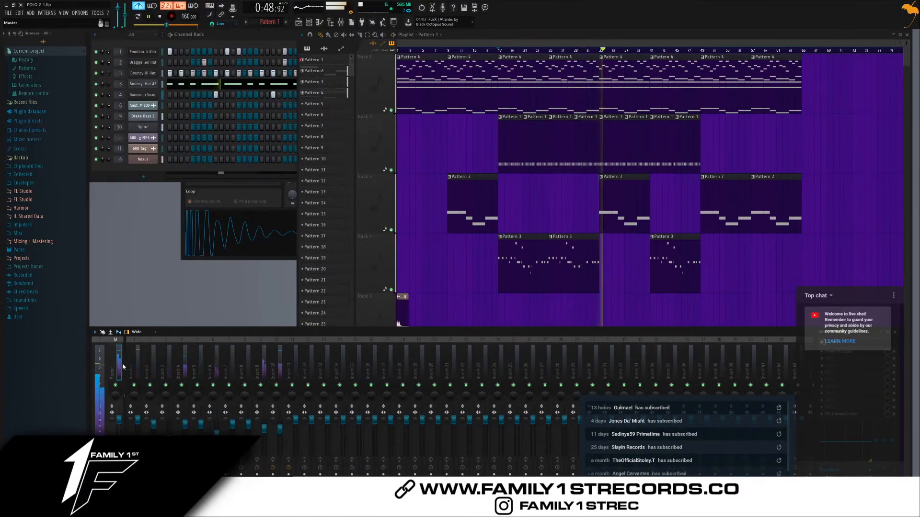
key(space)
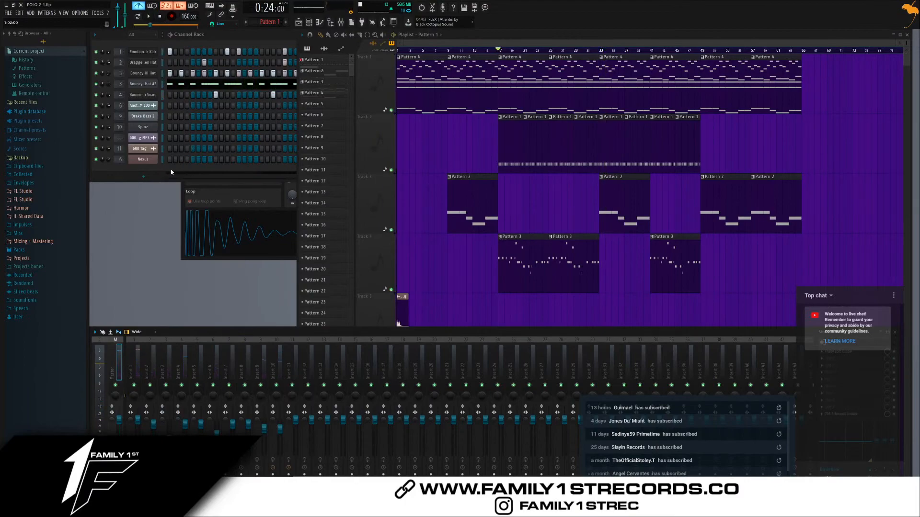
Open the miscellaneous channel settings of Drake Bass 2 and move its window clear of the channel rack
click(151, 116)
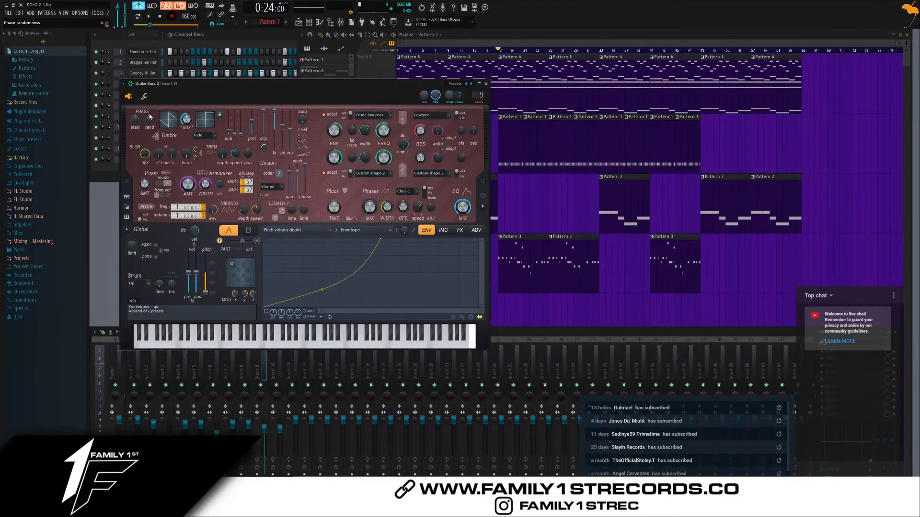
click(131, 85)
click(124, 85)
click(128, 85)
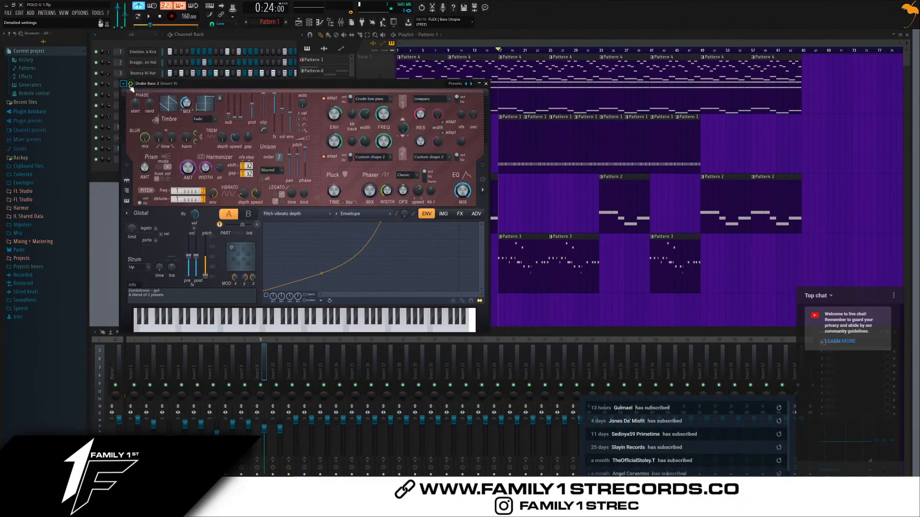
click(129, 85)
click(130, 85)
click(125, 86)
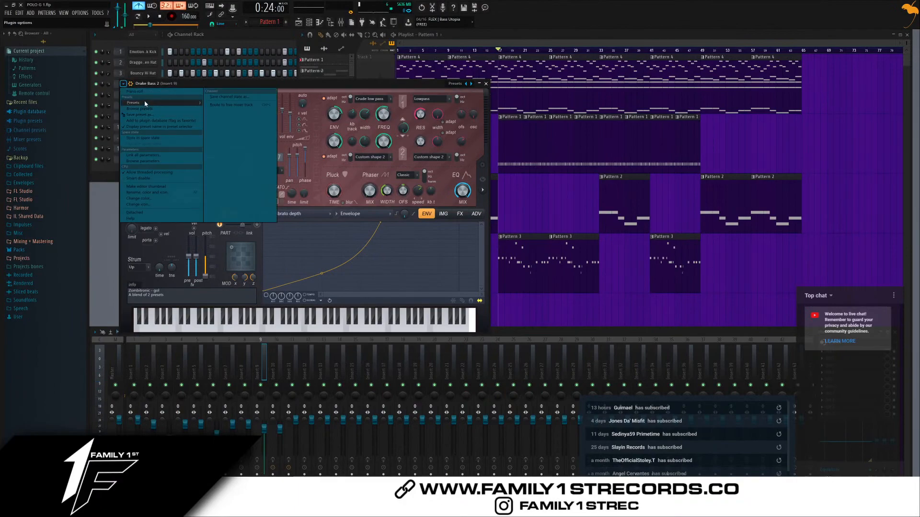
click(131, 86)
click(145, 96)
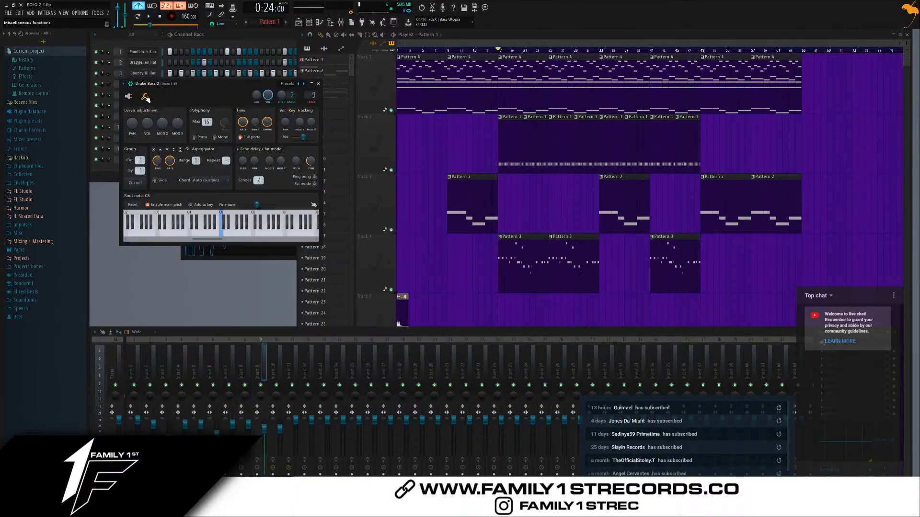
drag(189, 97, 327, 93)
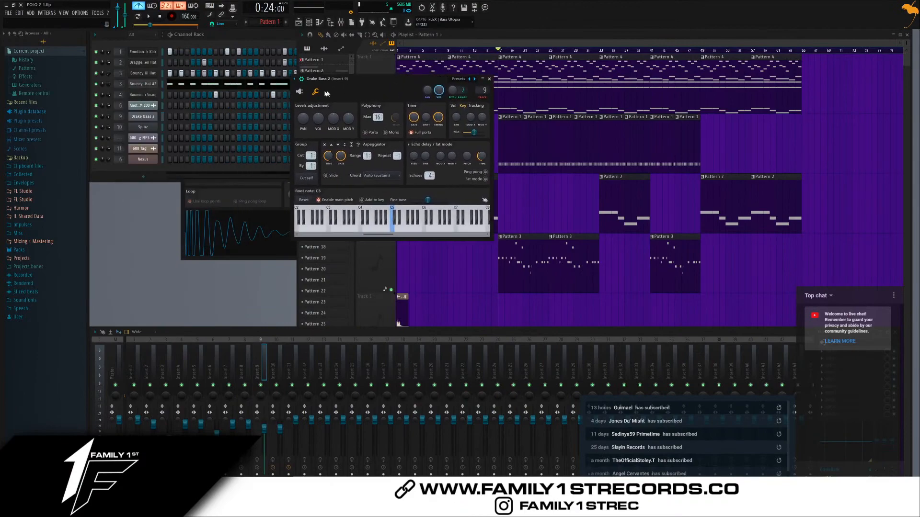
Check the Spinz channel's cut groups and set Drake Bass 2's Cut and By groups to 4
click(145, 54)
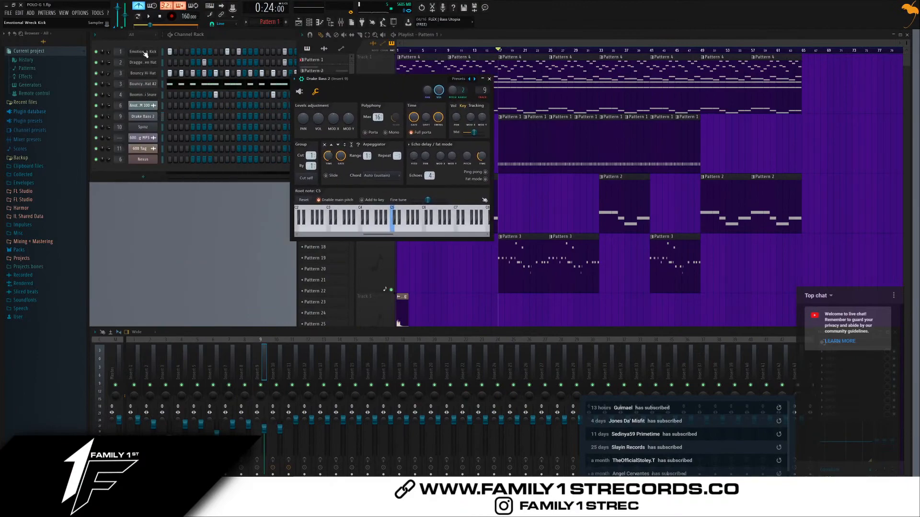
click(150, 127)
click(178, 116)
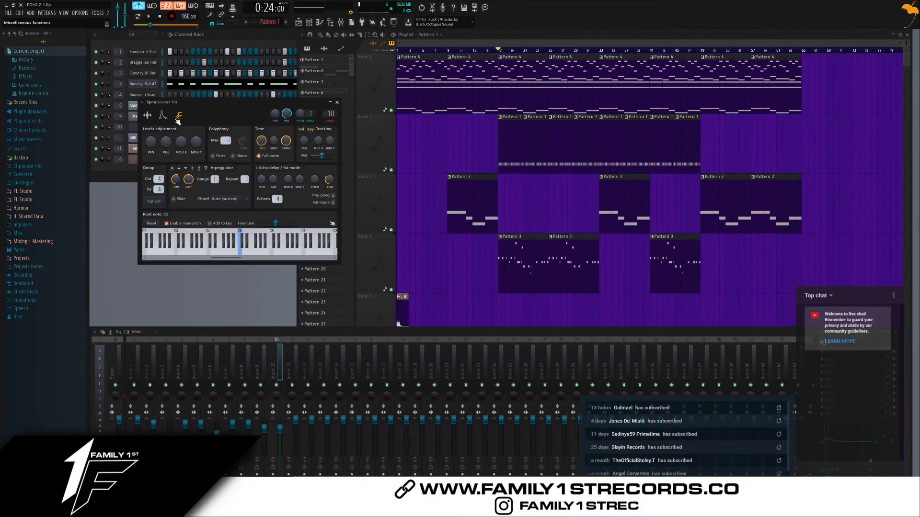
click(136, 129)
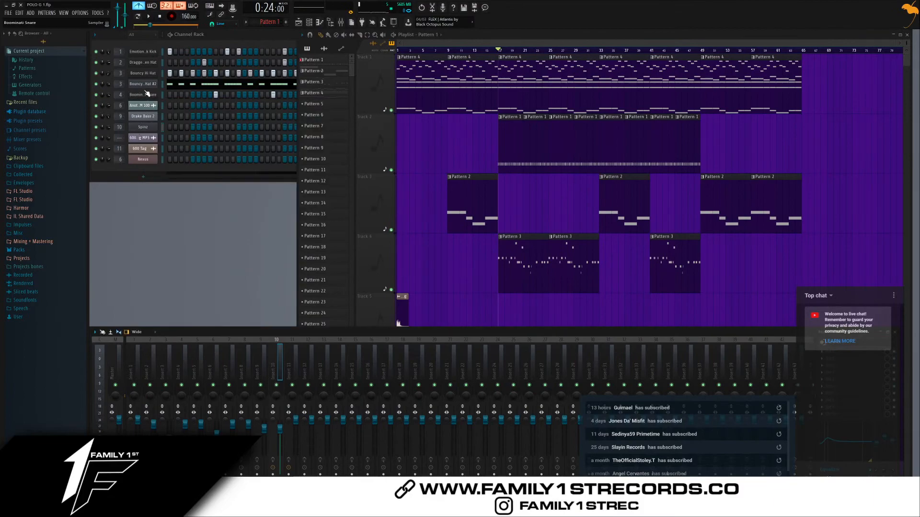
click(149, 118)
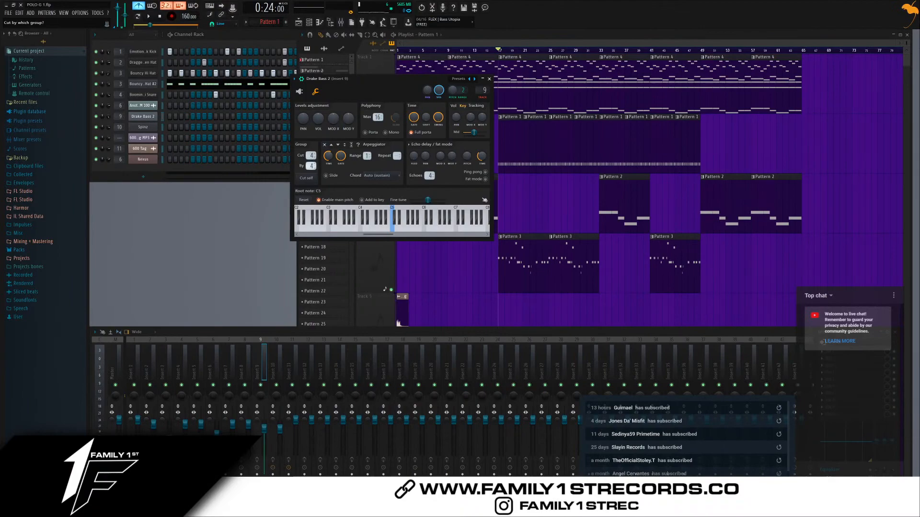
key(space)
click(489, 79)
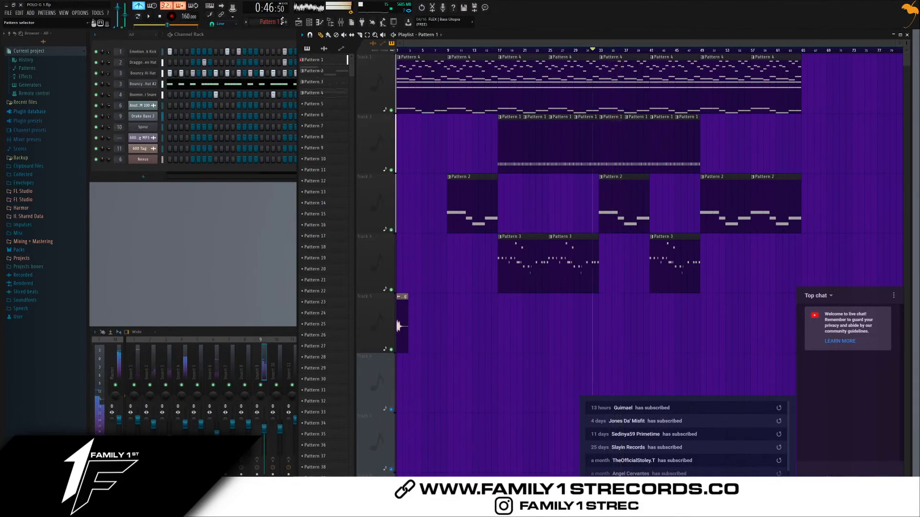
Stop playback and clone Pattern 1 as a new drum variation
key(space)
click(245, 23)
click(300, 84)
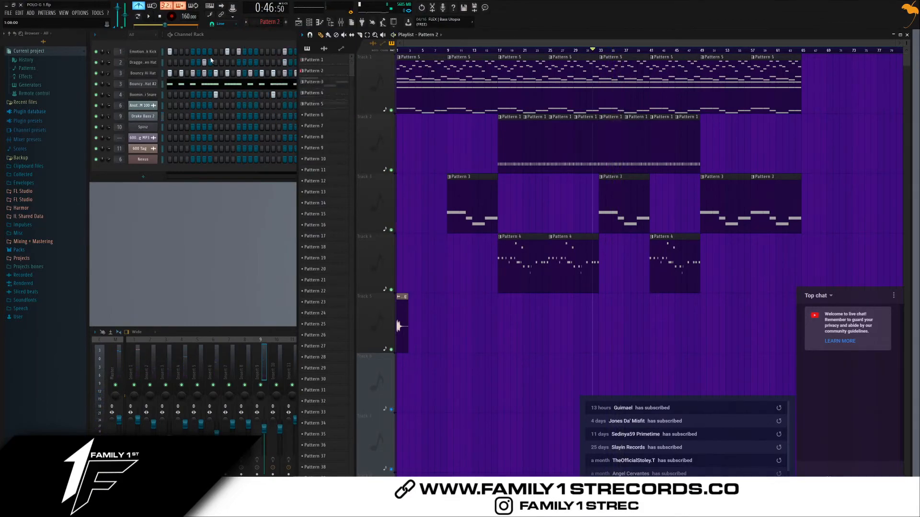
Loop Pattern 2 alone, remove its 2:11 Boominati Snare hit and move the 3:11 kick hit to 3:13
click(229, 45)
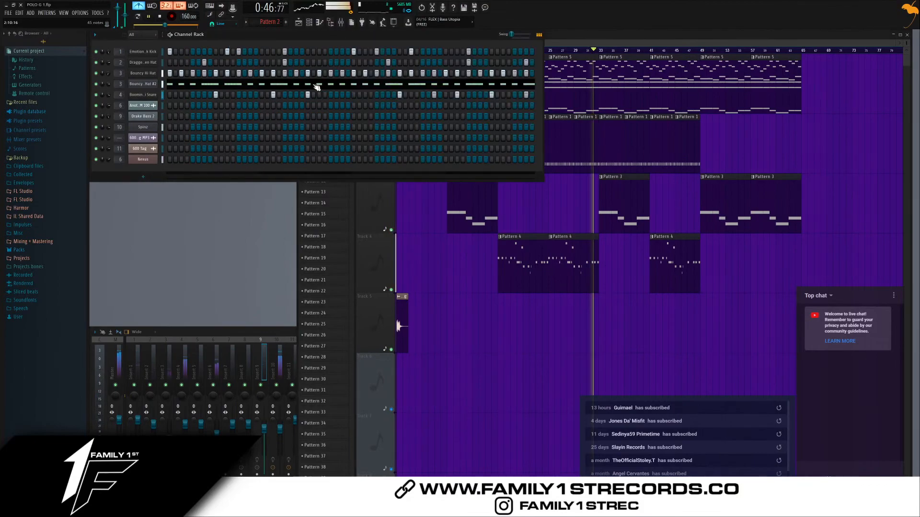
click(139, 17)
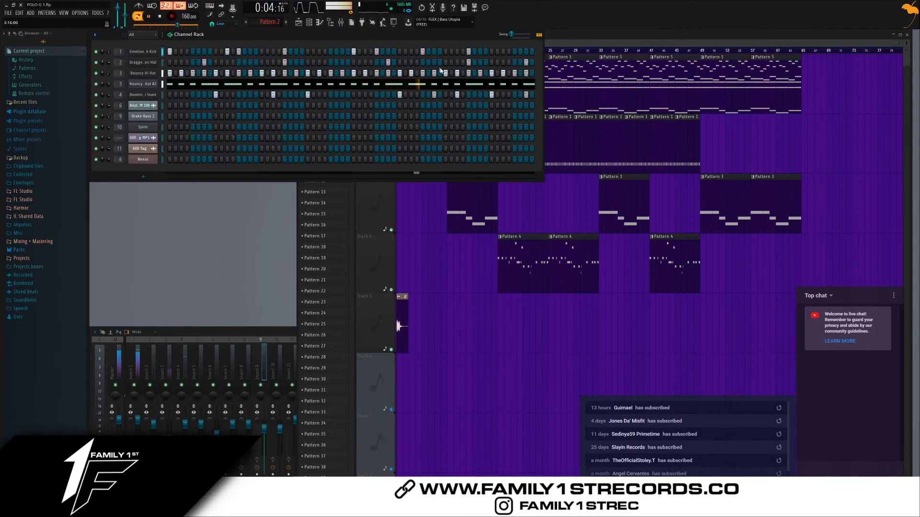
Raise the velocity of Pattern 2's 3:13 kick hit to match the other kicks and remove the snare hit at 4:15
right_click(147, 52)
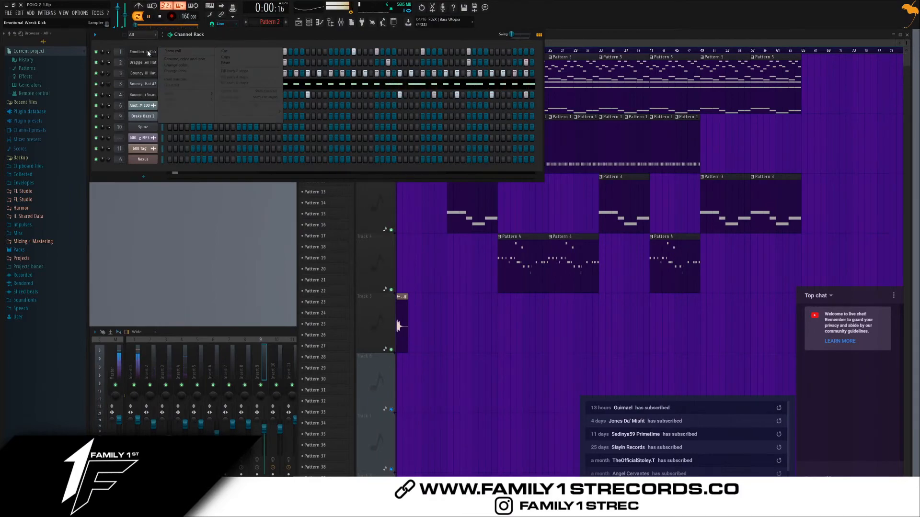
click(174, 50)
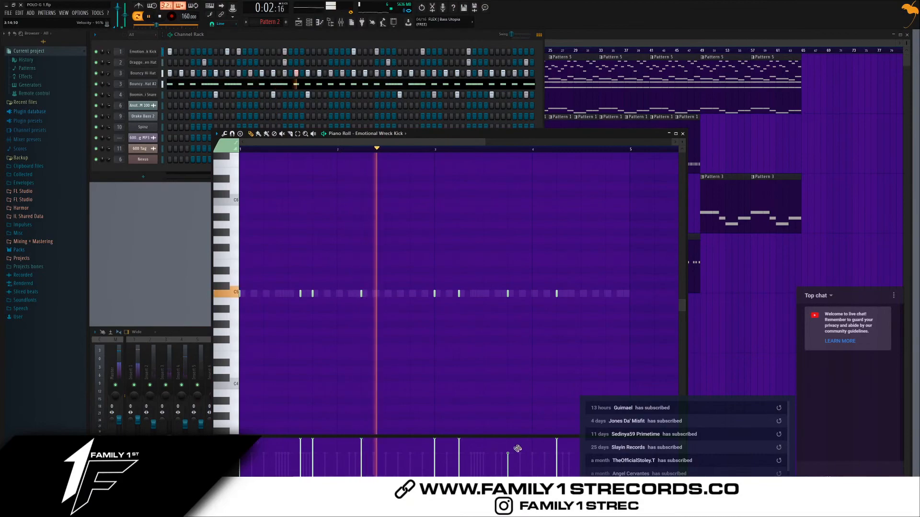
click(527, 99)
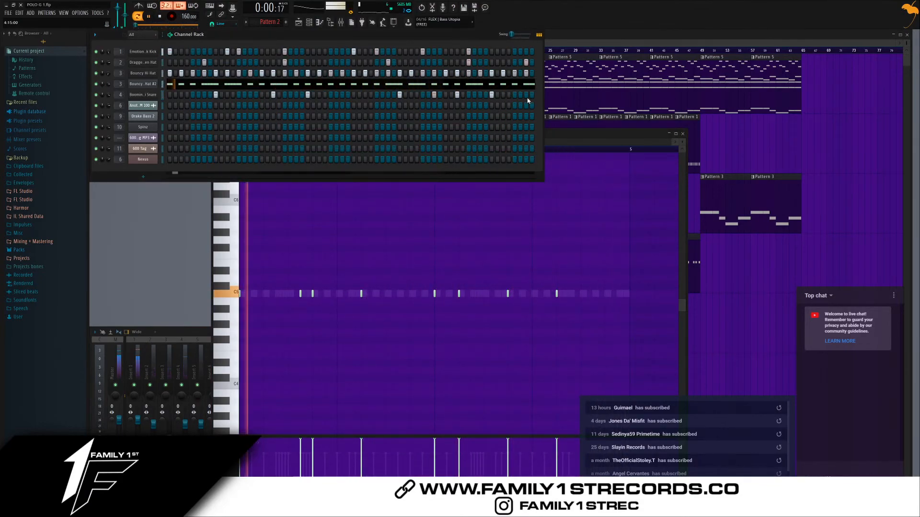
Delete all the Pattern 1 drum clips from Track 2 of the playlist between bars 17 and 49
click(577, 38)
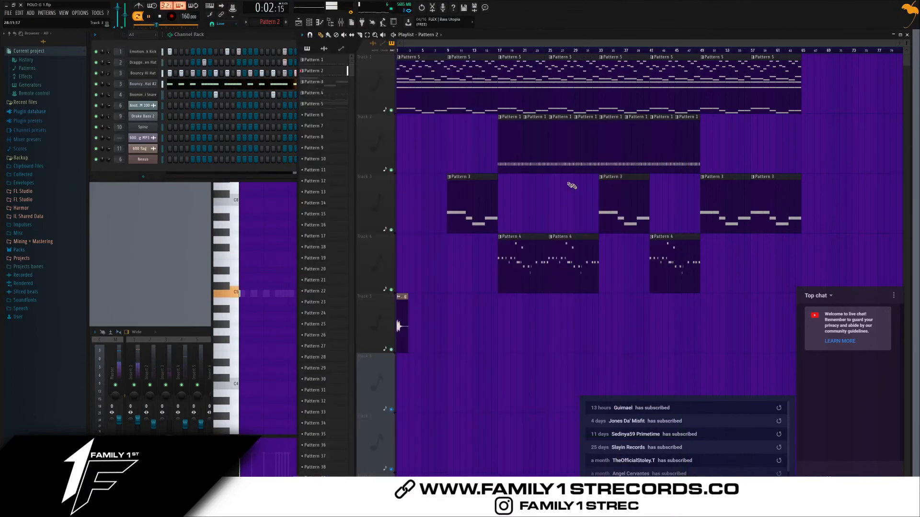
right_click(541, 150)
right_click(593, 150)
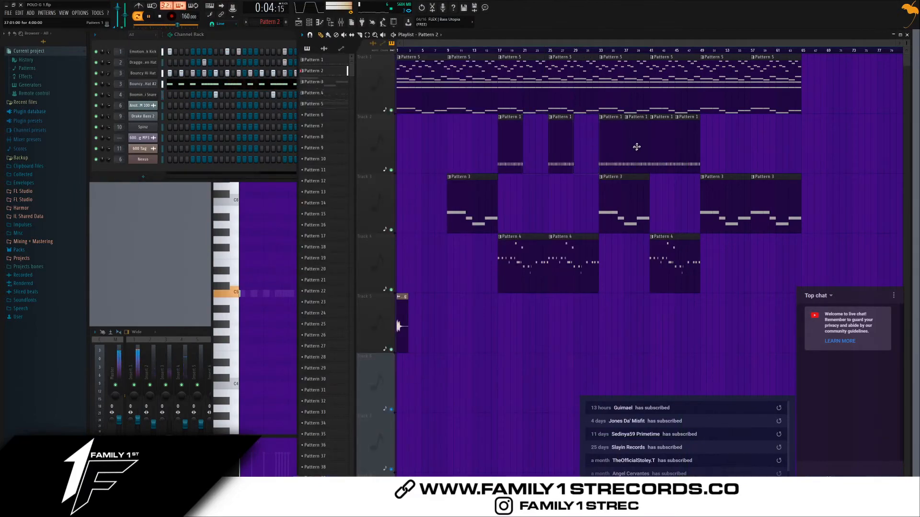
right_click(637, 148)
right_click(688, 148)
drag(316, 75, 531, 165)
right_click(531, 164)
right_click(668, 149)
right_click(615, 151)
right_click(563, 152)
right_click(535, 153)
right_click(511, 154)
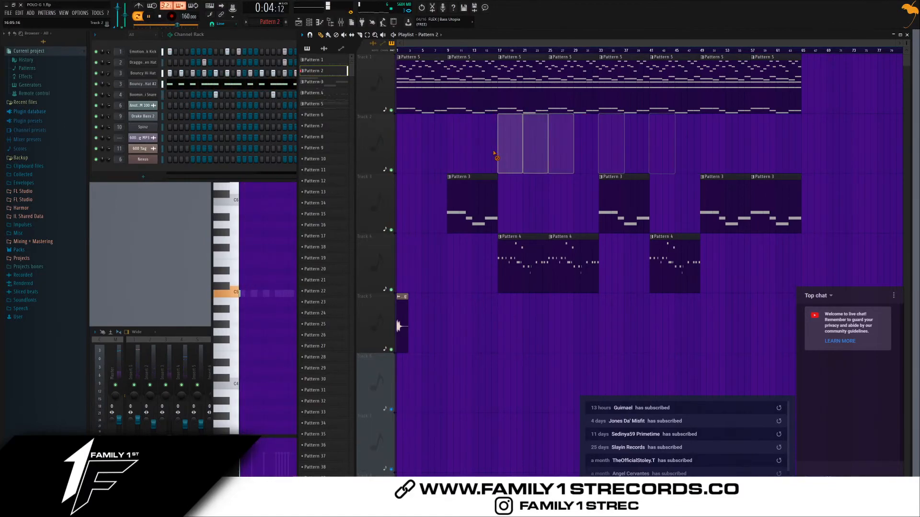
Place Pattern 2 clips on Track 2 of the playlist at bars 17, 25, 33 and 41
drag(332, 73, 555, 164)
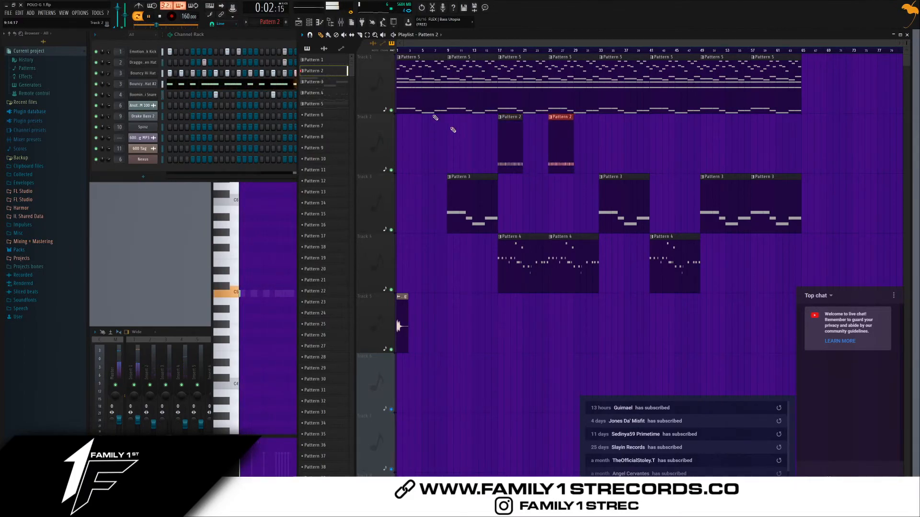
drag(342, 76, 598, 160)
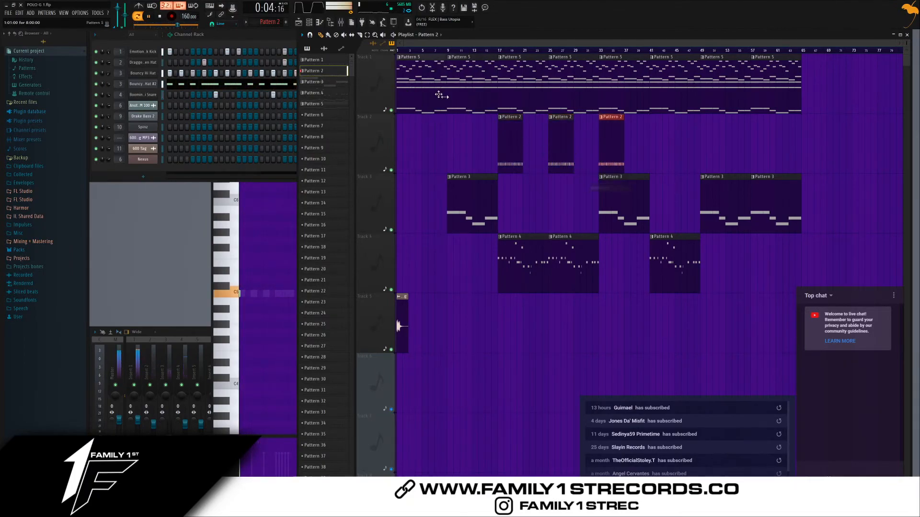
drag(336, 72, 655, 162)
Fill the Track 2 gaps at bars 21, 29, 37 and 45 with Pattern 1 clips and play the arrangement from the start
click(527, 190)
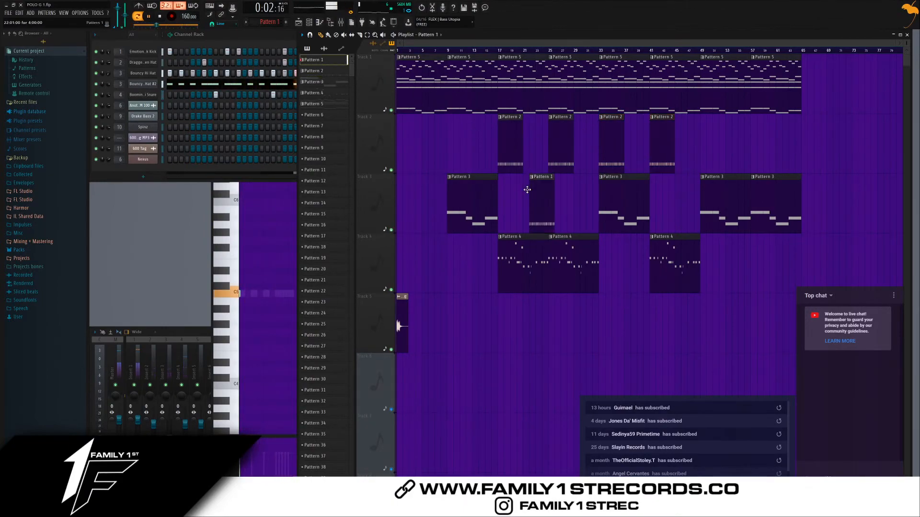
drag(537, 136, 493, 149)
click(565, 214)
right_click(566, 213)
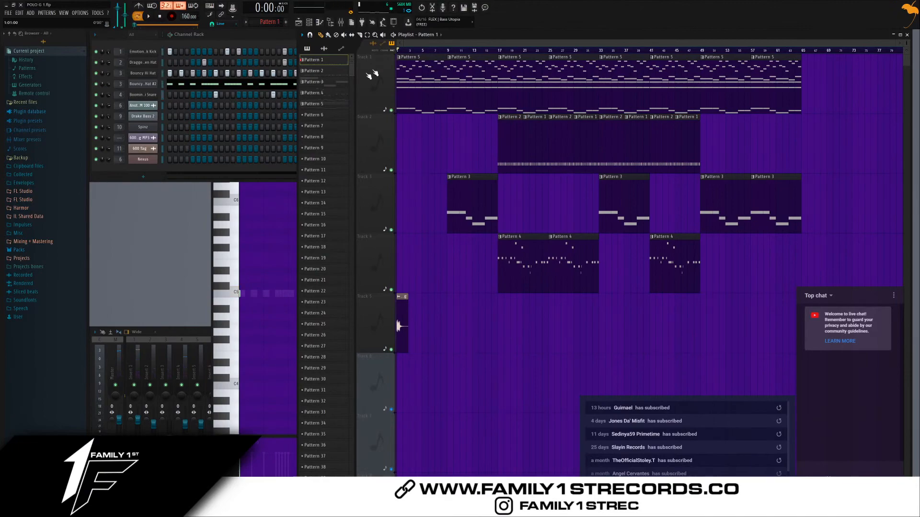
key(space)
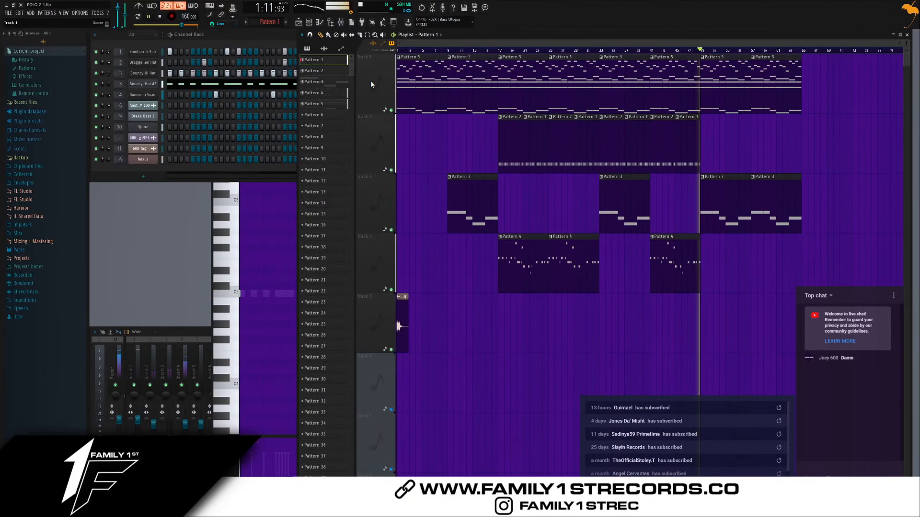
key(space)
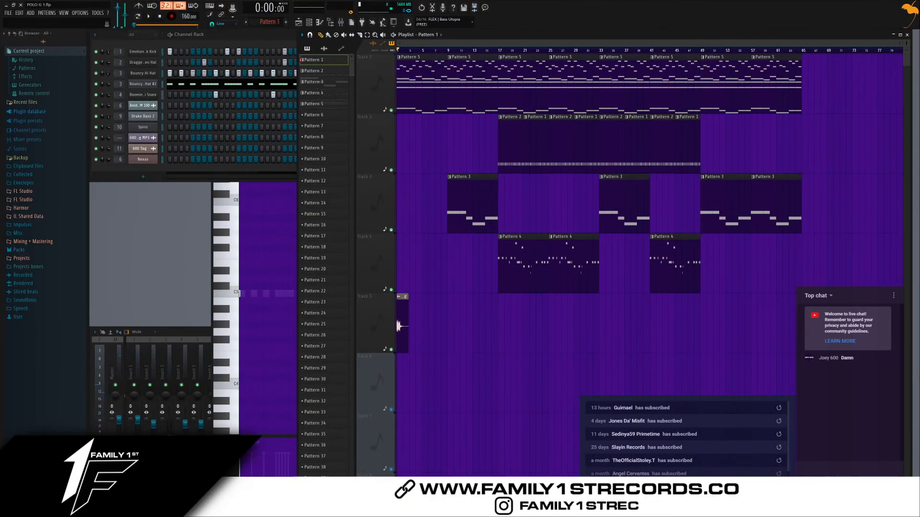
Switch to YouTube Studio in the browser and end the live stream
key(alt+Tab)
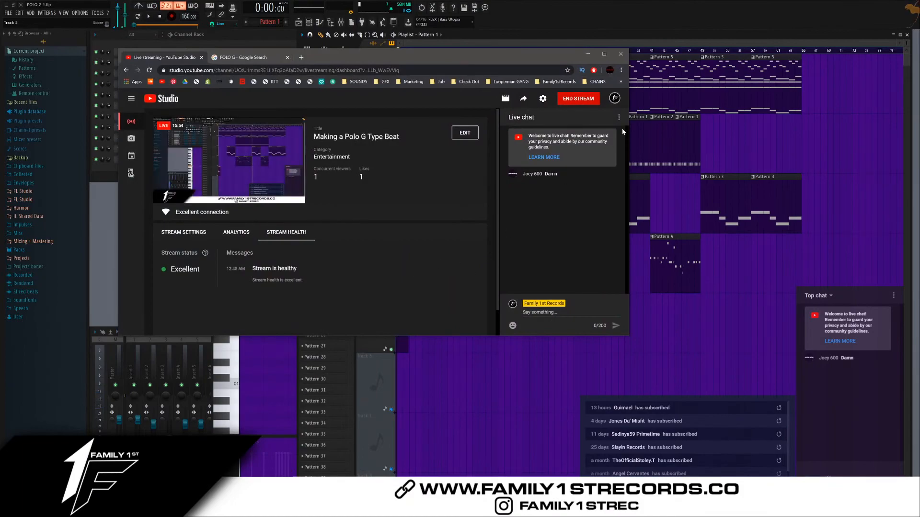
click(566, 95)
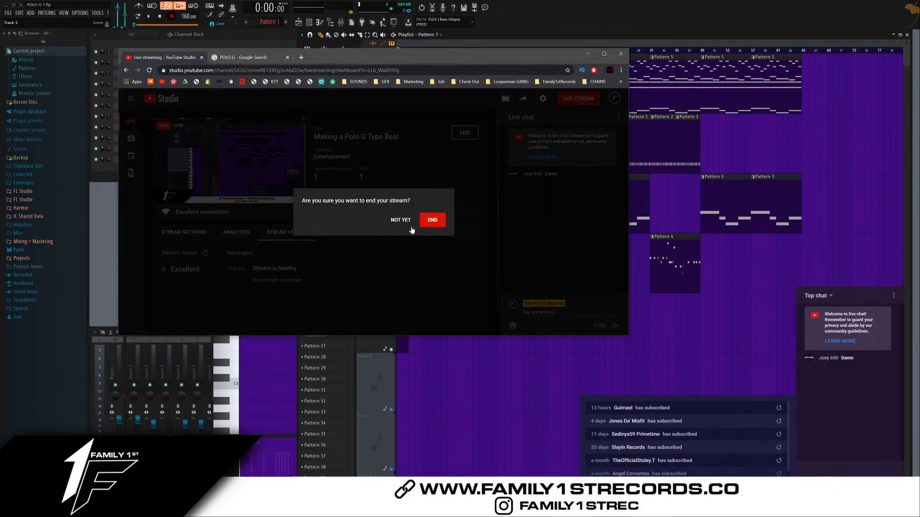
click(435, 223)
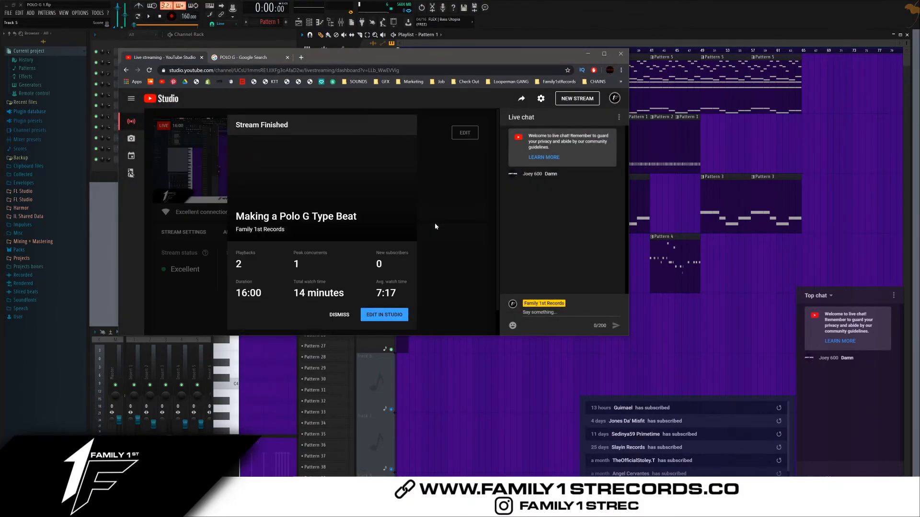